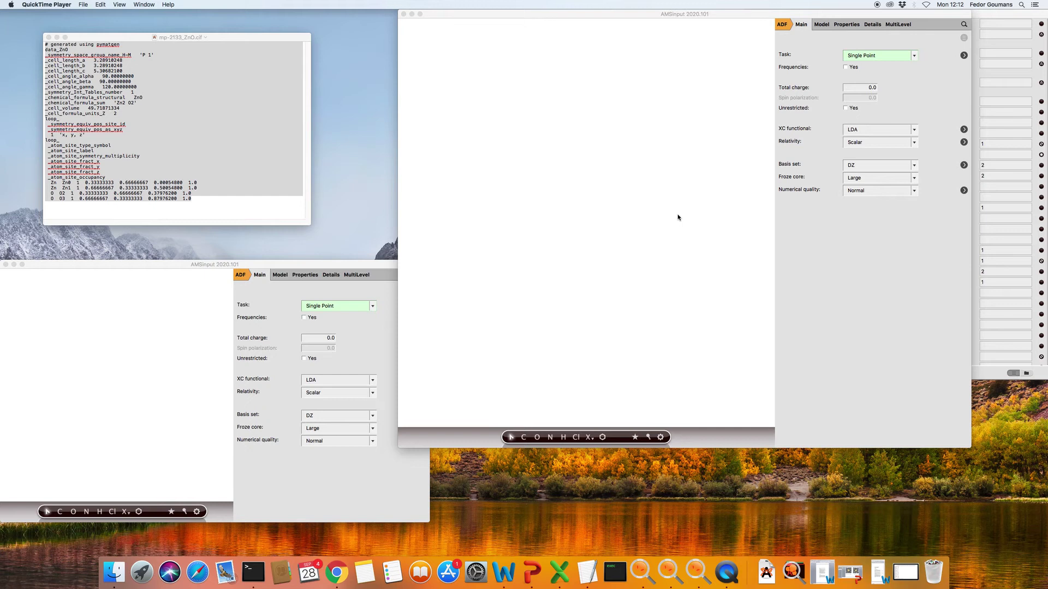
Step: Paste the copied ZnO CIF coordinates into the empty AMSinput BAND window and inspect the cell
click(650, 16)
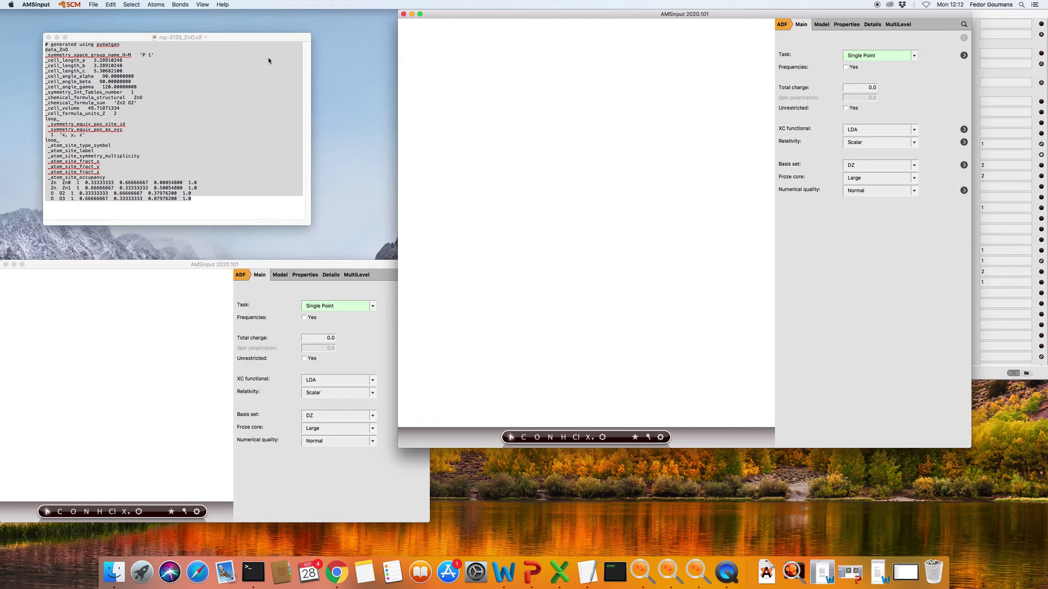
click(271, 40)
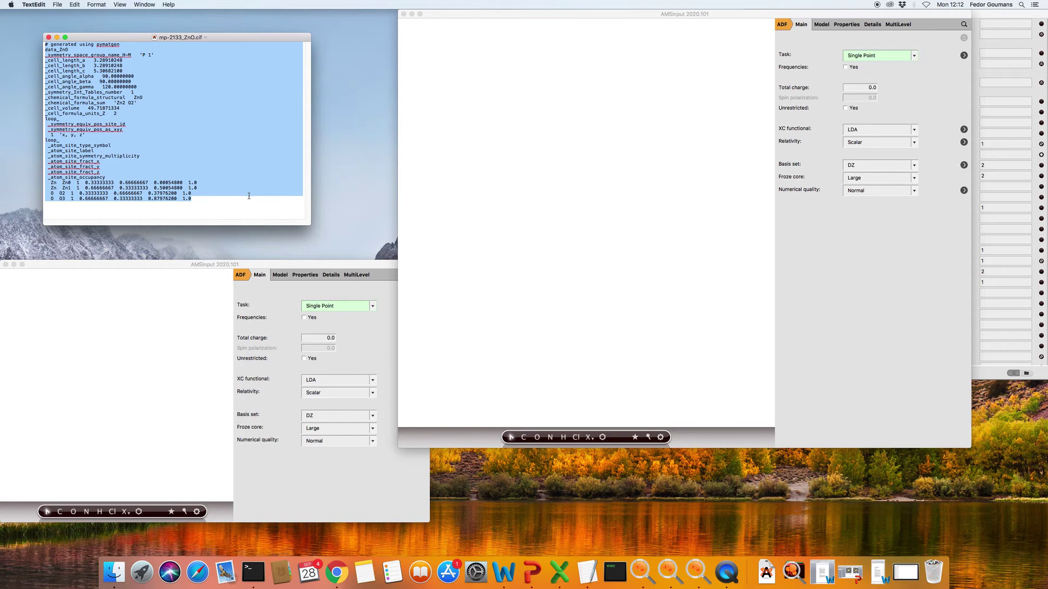
click(572, 158)
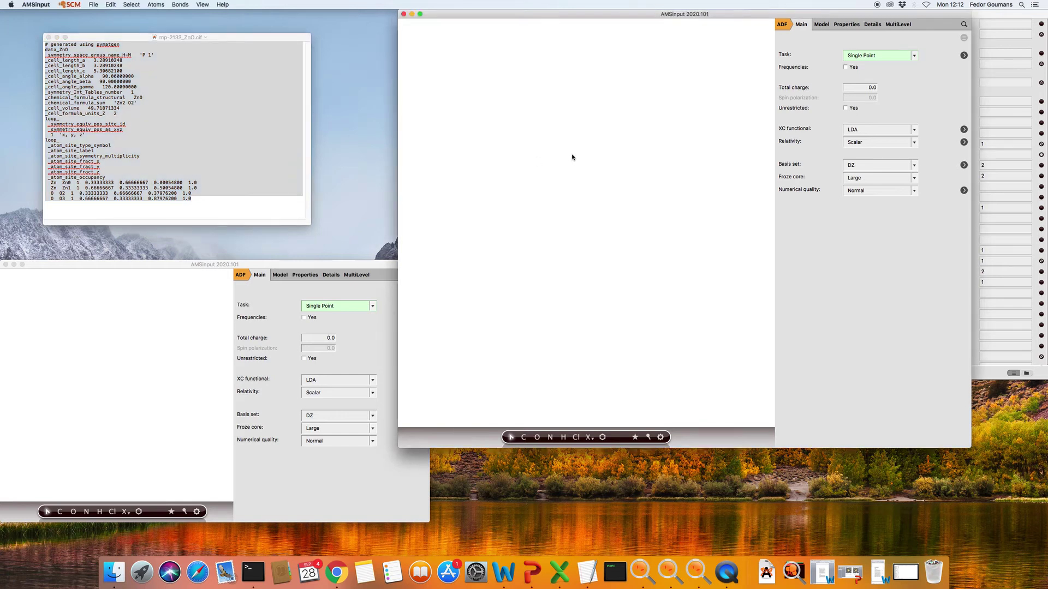
key(super+v)
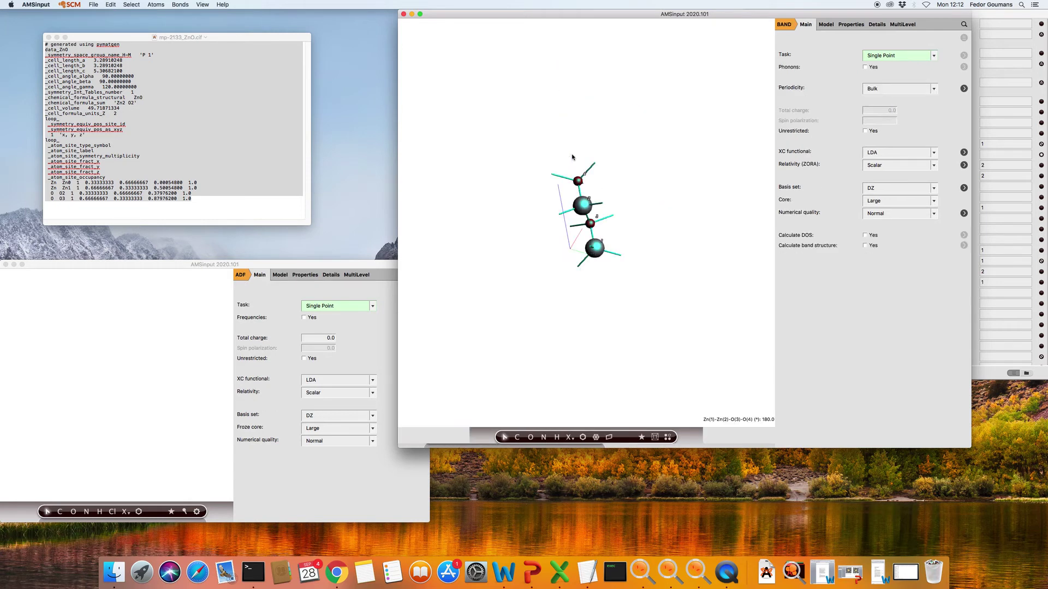
drag(597, 160, 613, 274)
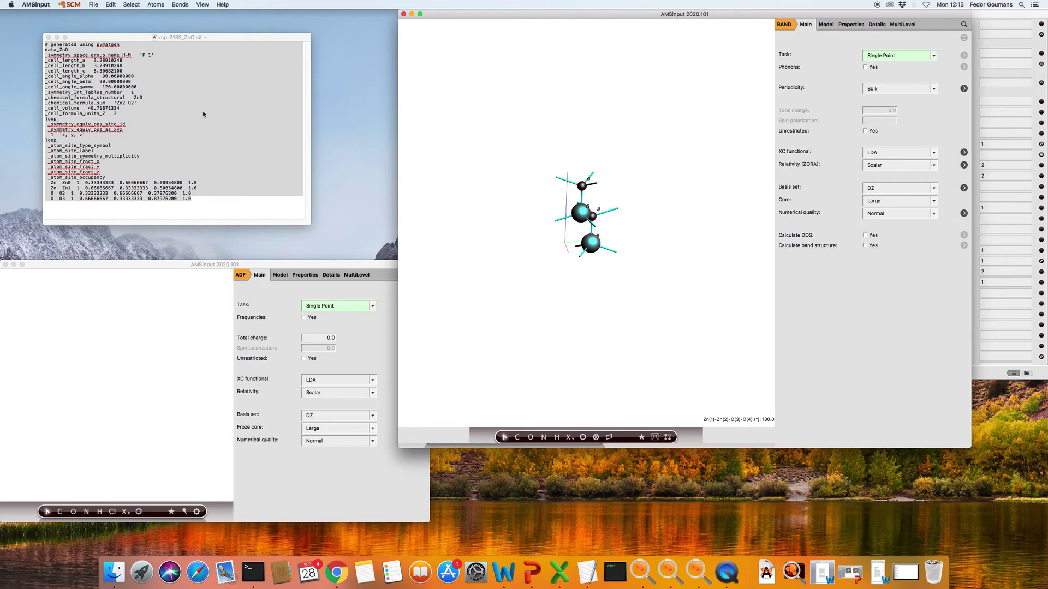
click(624, 153)
Step: Search the structure library for 'zno' and import the hexagonal wurtzite ZnO crystal
click(964, 26)
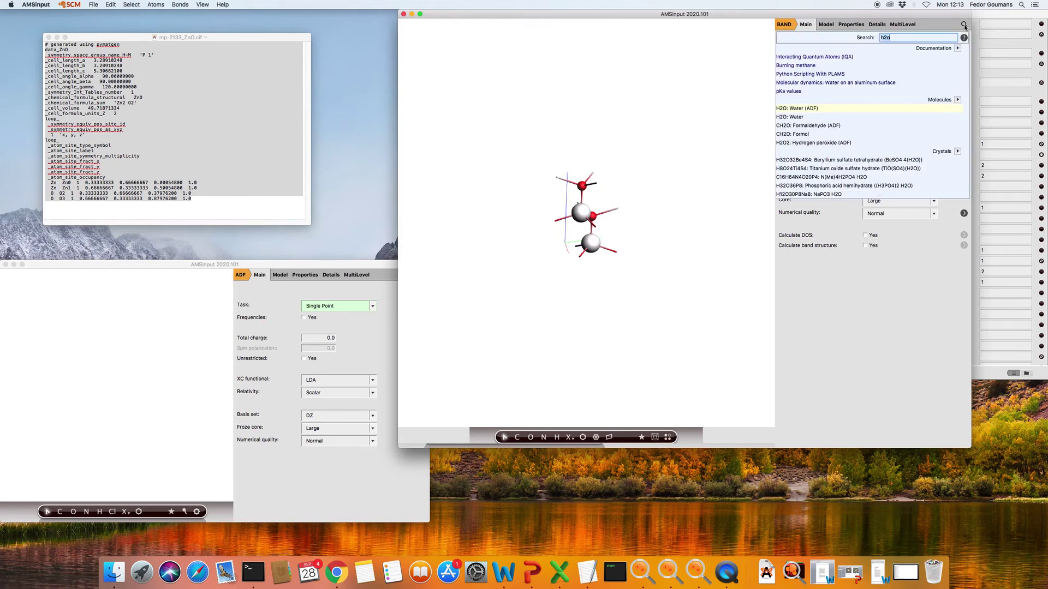
click(904, 38)
double_click(880, 38)
text(zno)
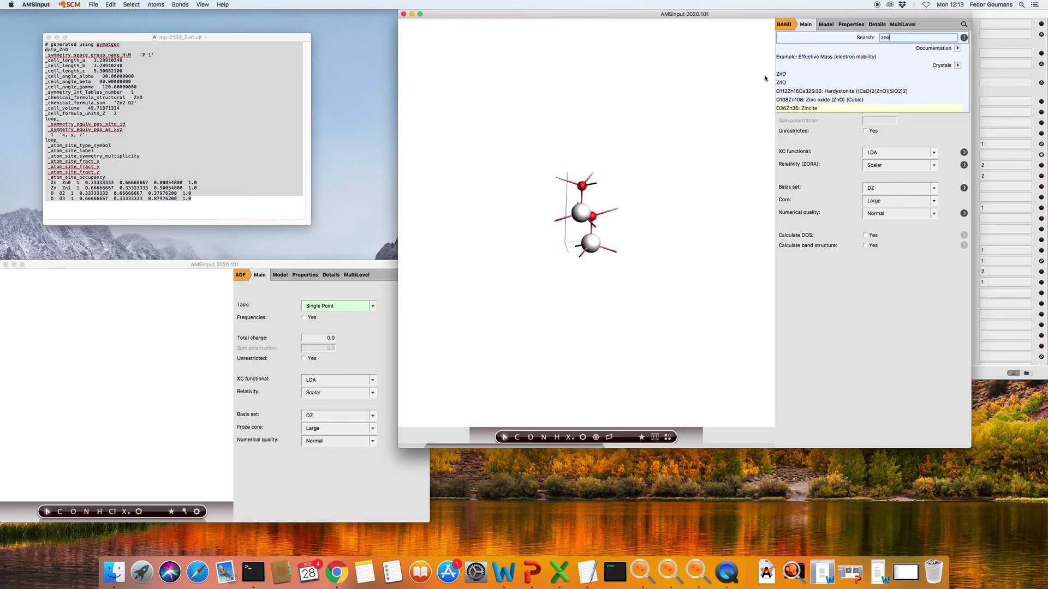
mouse_move(786, 76)
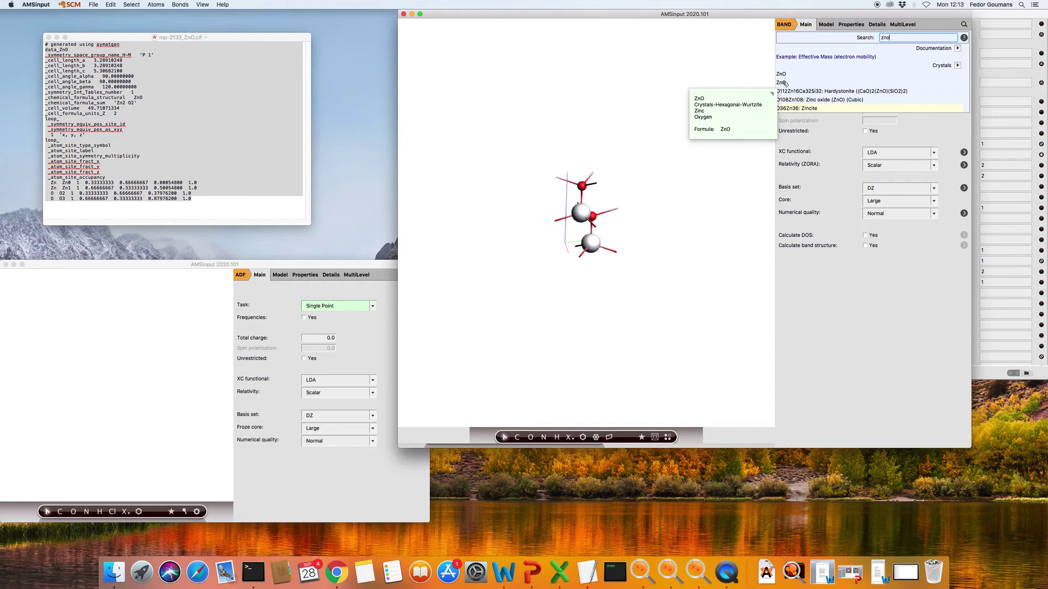
click(786, 83)
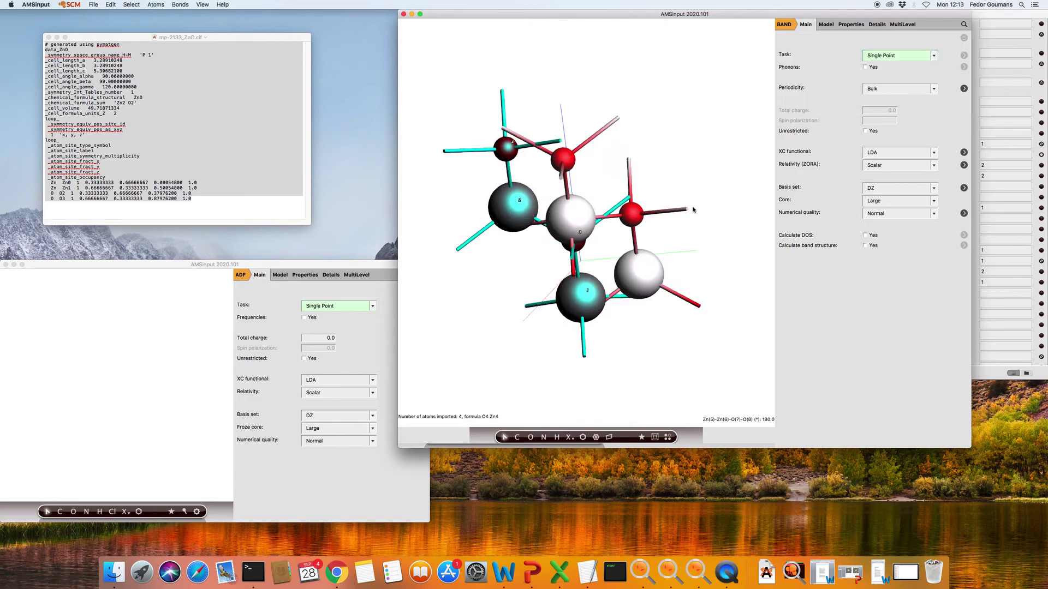
Step: Delete the original pasted four-atom ZnO cell, keeping only the imported crystal
drag(693, 213, 617, 147)
click(566, 199)
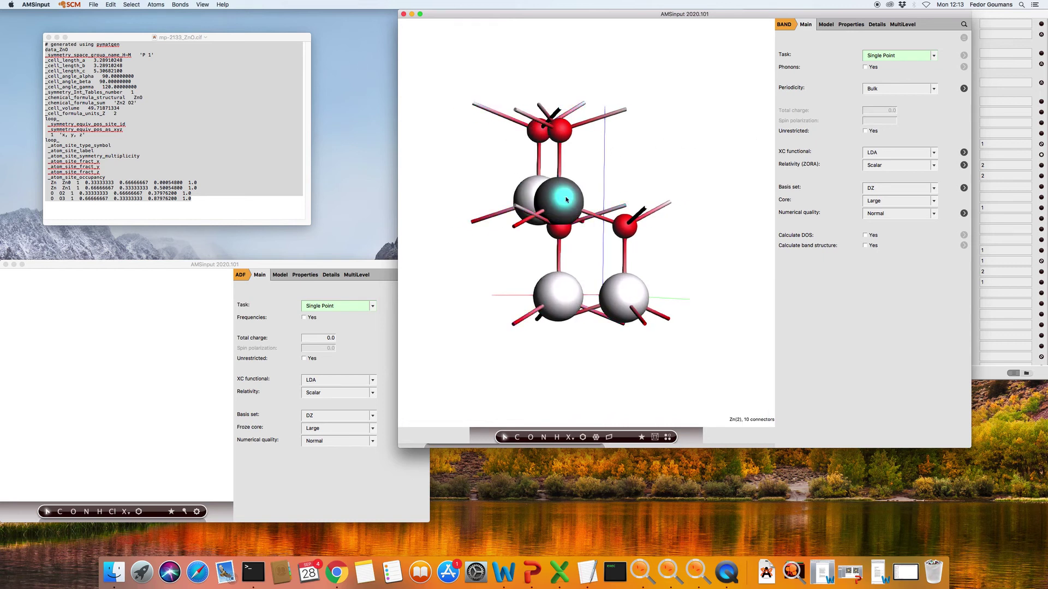
double_click(566, 200)
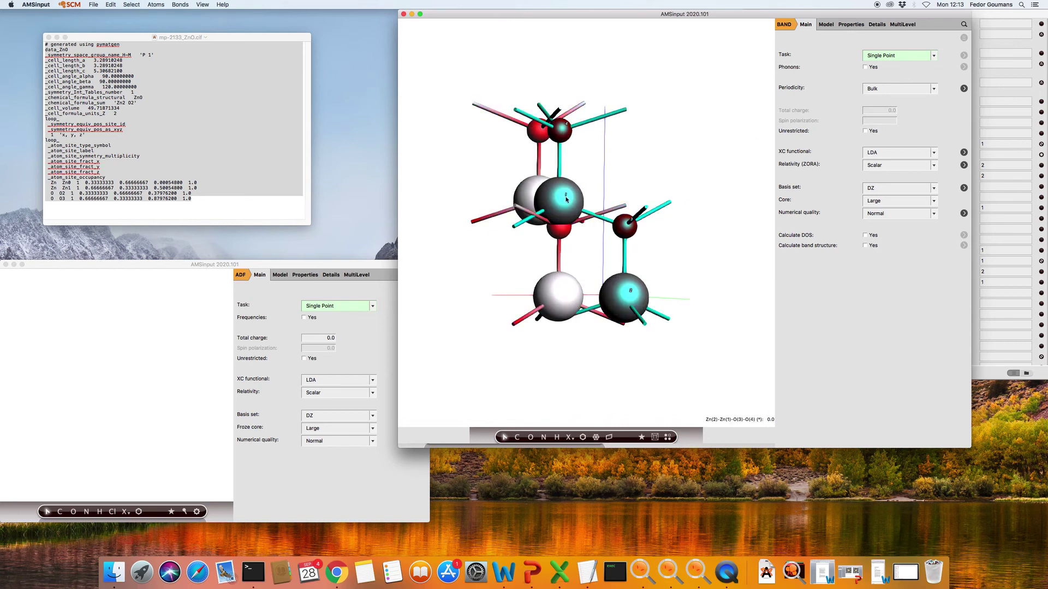
key(Delete)
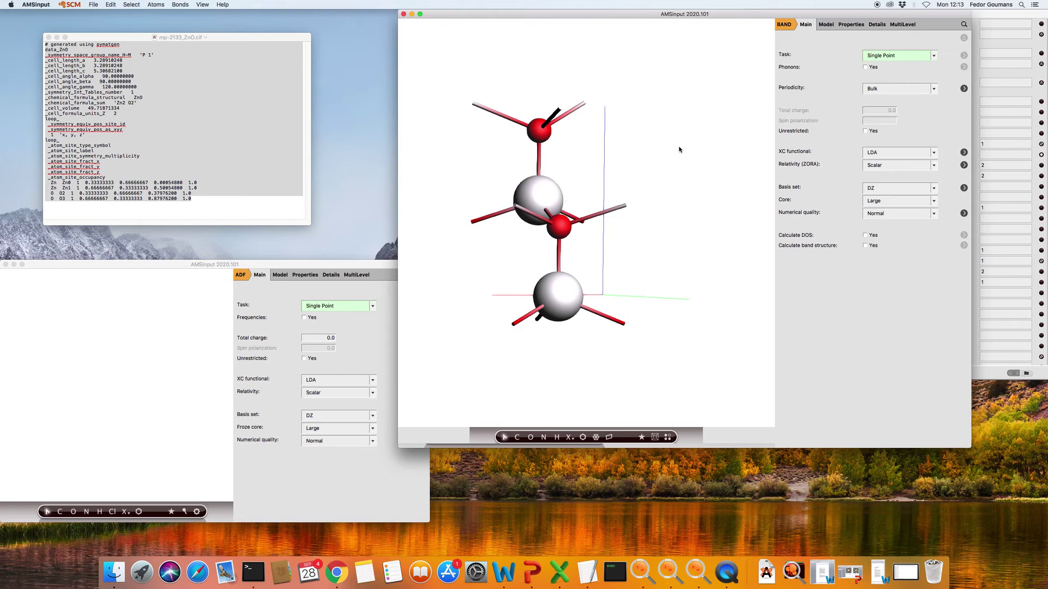
drag(680, 149, 845, 160)
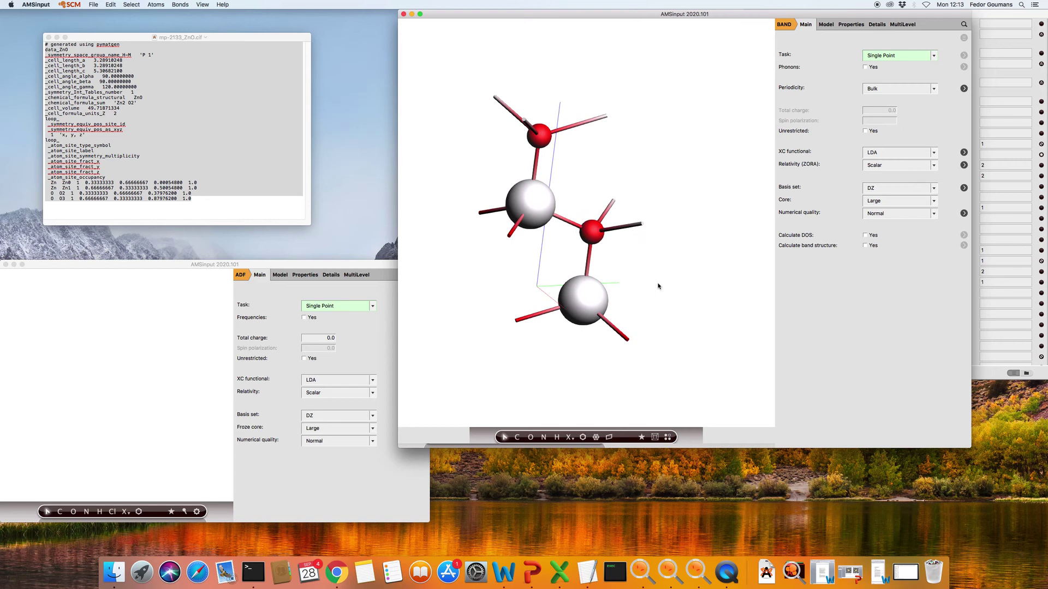
drag(671, 292, 666, 268)
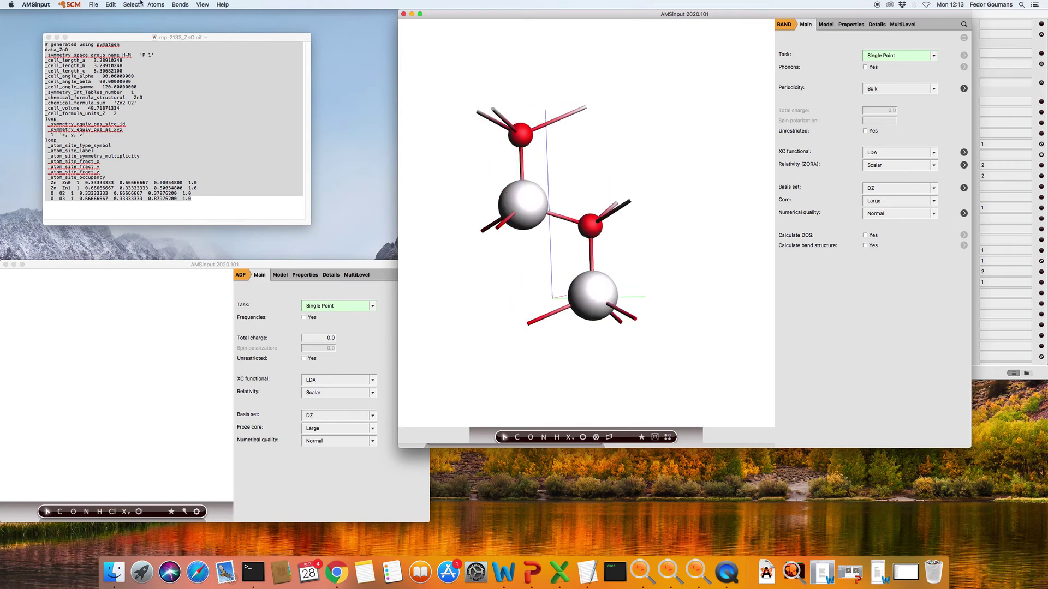
Step: Start a new empty input, discarding the current structure without saving
click(70, 4)
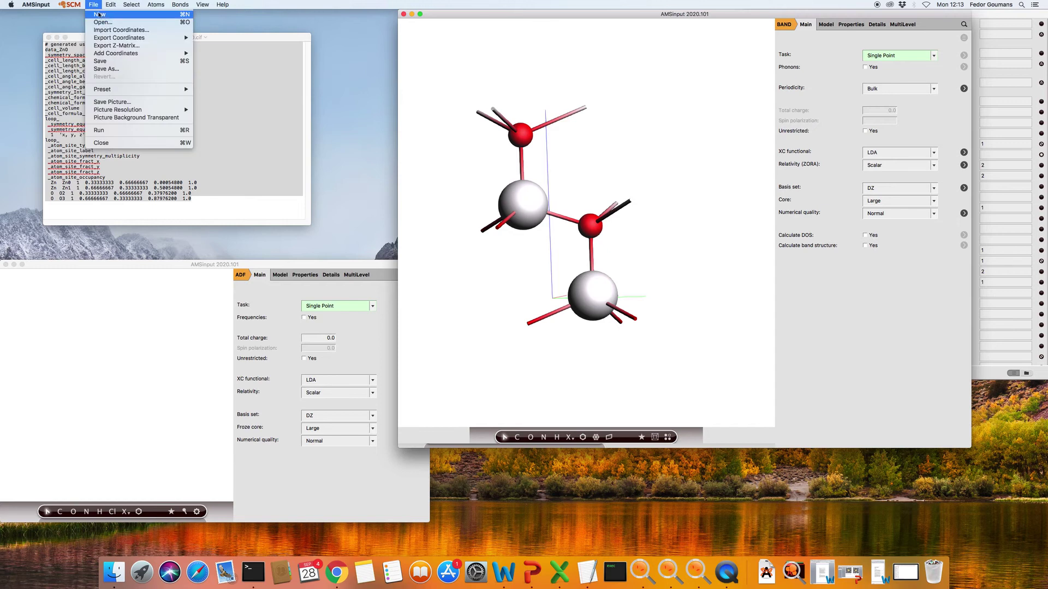
click(101, 15)
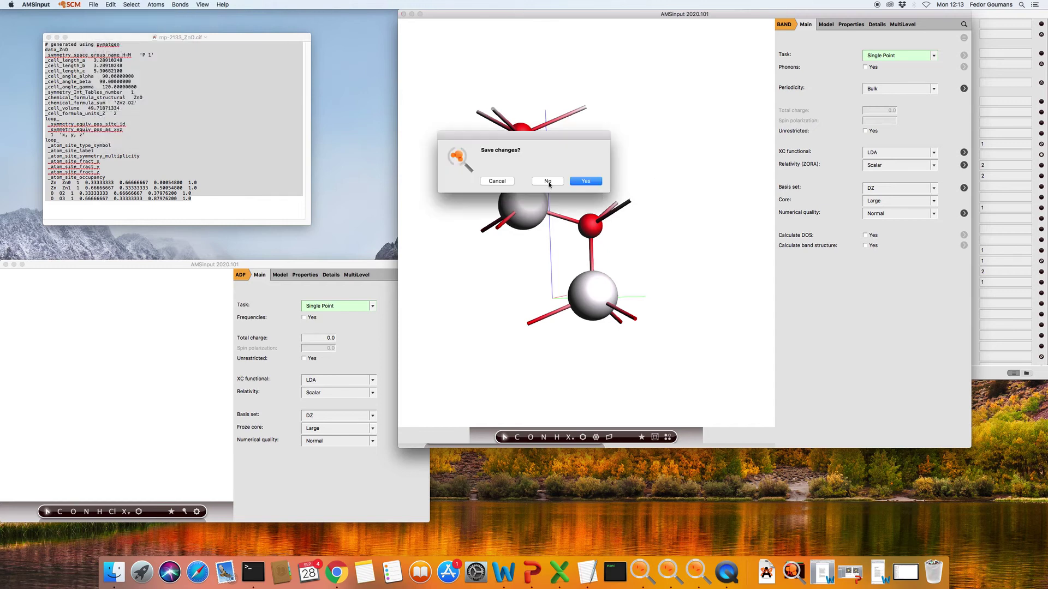
click(547, 181)
scroll(573, 259, down, 5)
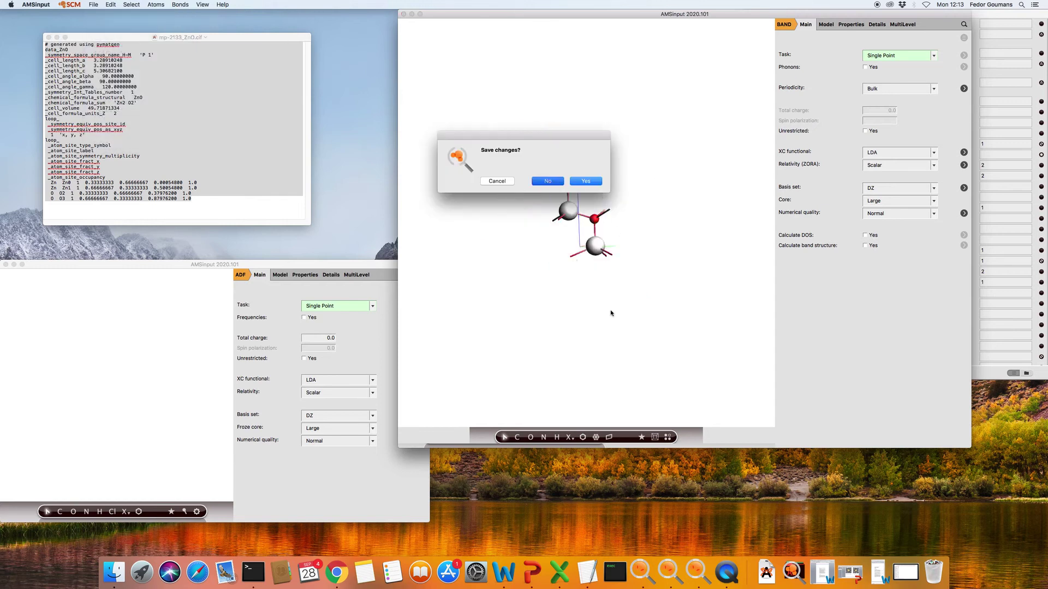
click(548, 182)
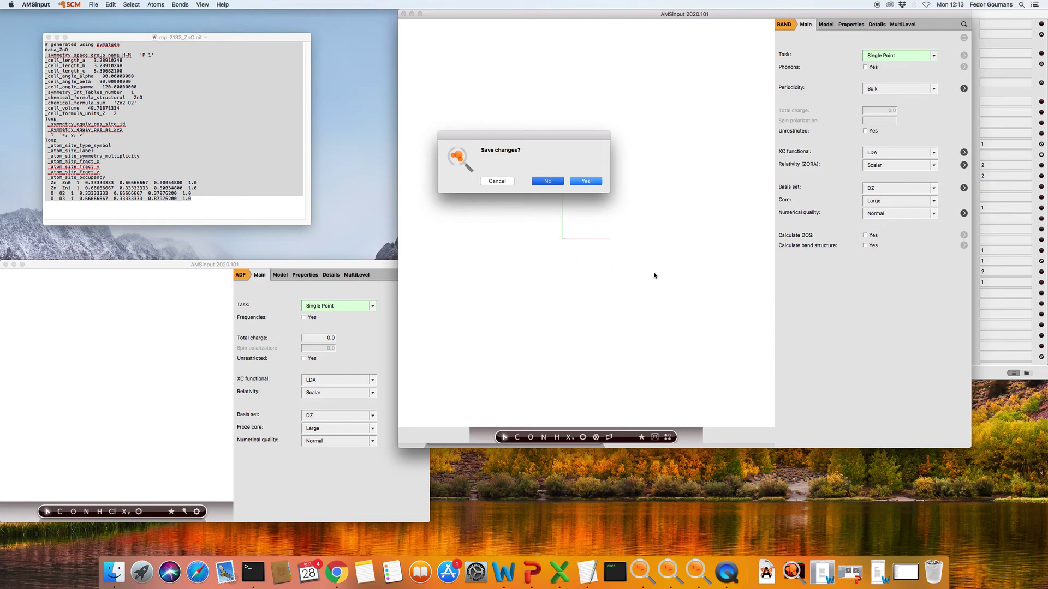
drag(660, 377, 653, 218)
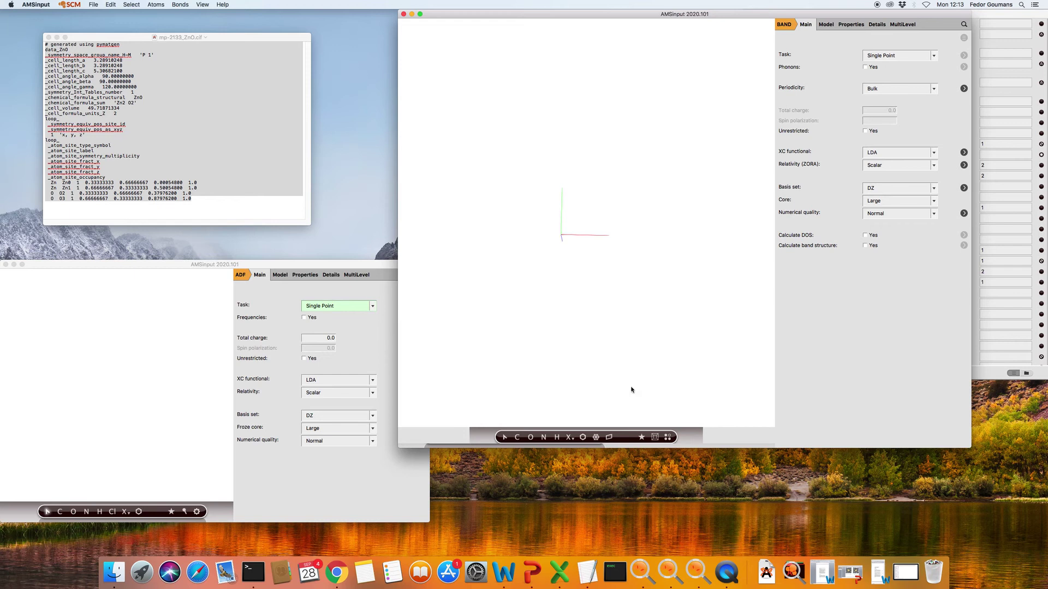
Step: Build a hexagonal Wurtzite crystal with the ZnO preset (a = 3.25, c = 5.23), mapping atoms into the cell
click(596, 437)
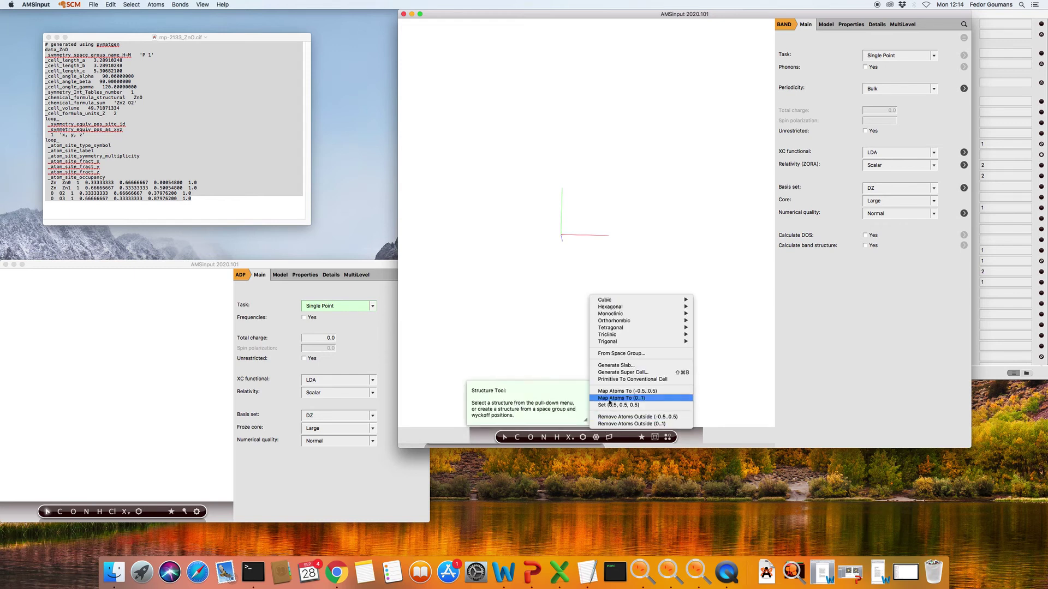
mouse_move(627, 317)
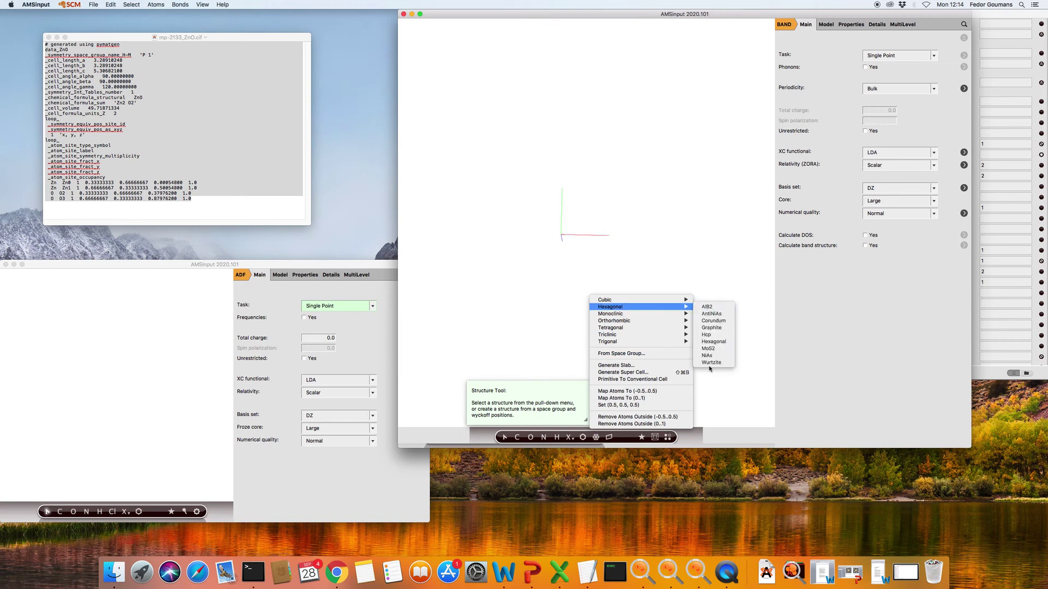
click(719, 364)
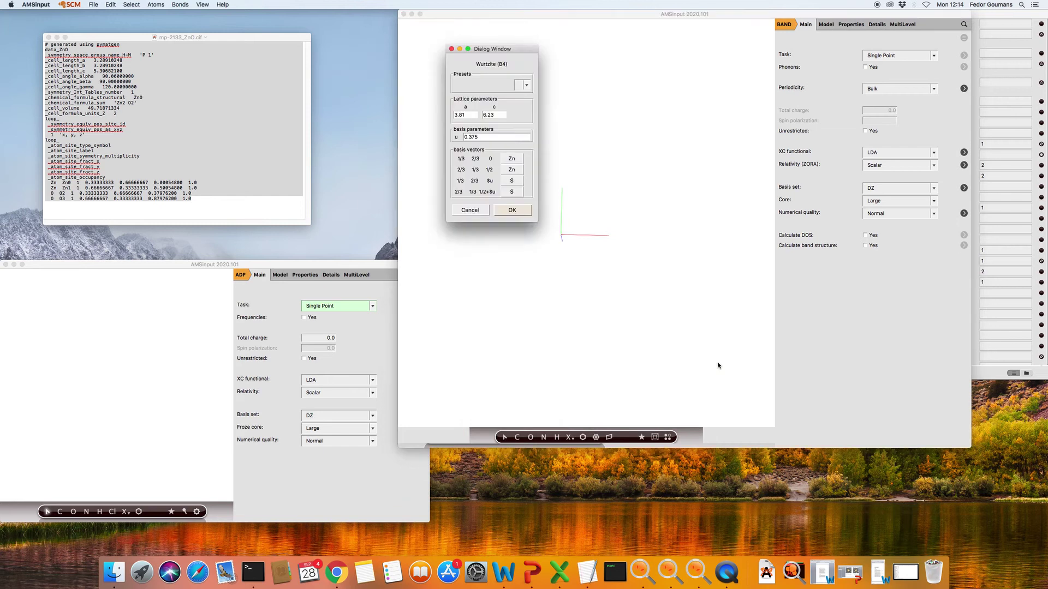
click(527, 85)
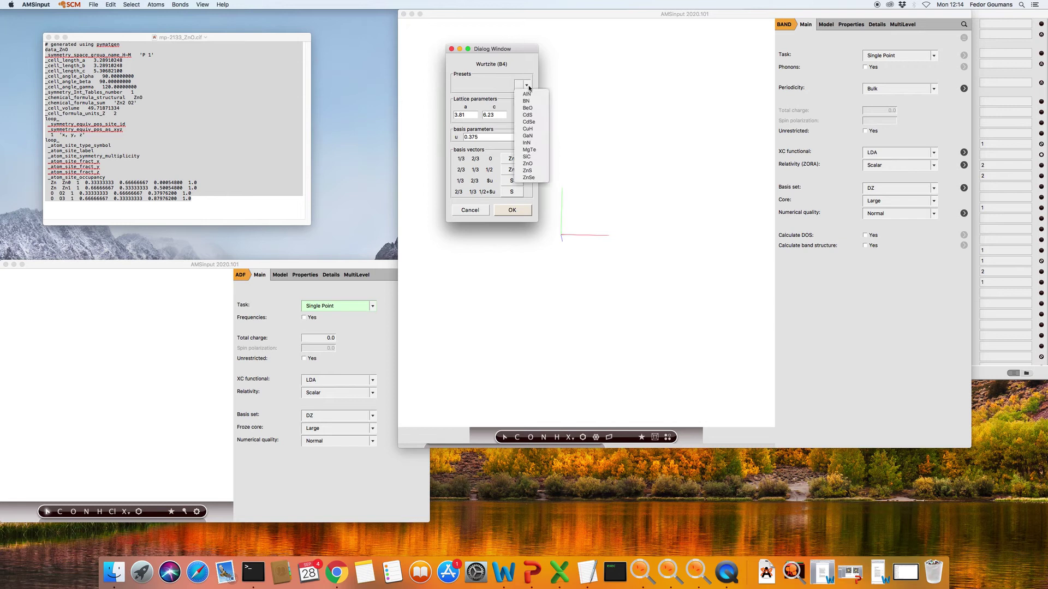
click(534, 164)
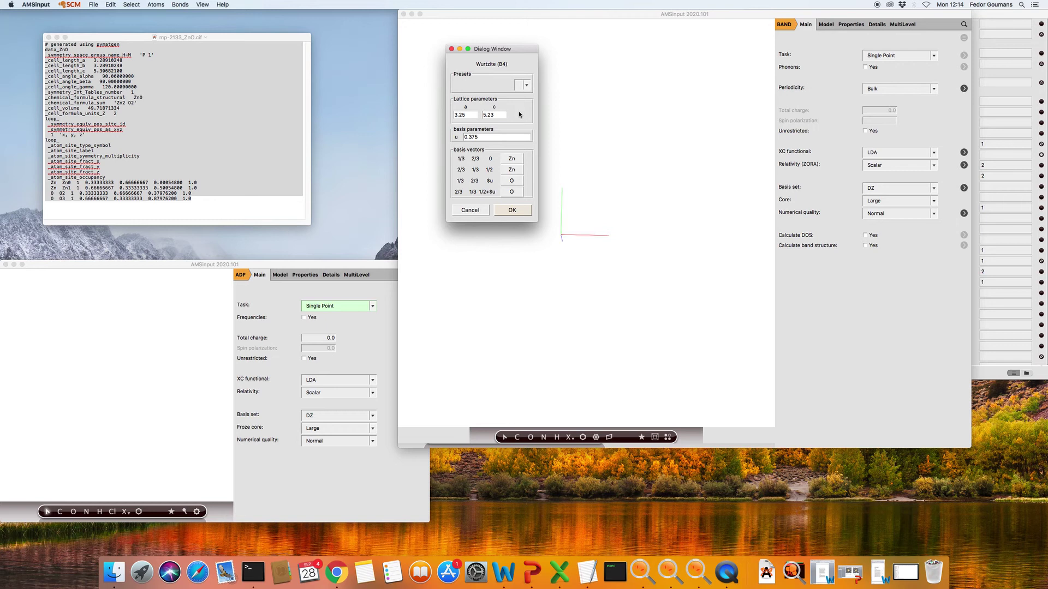
click(517, 212)
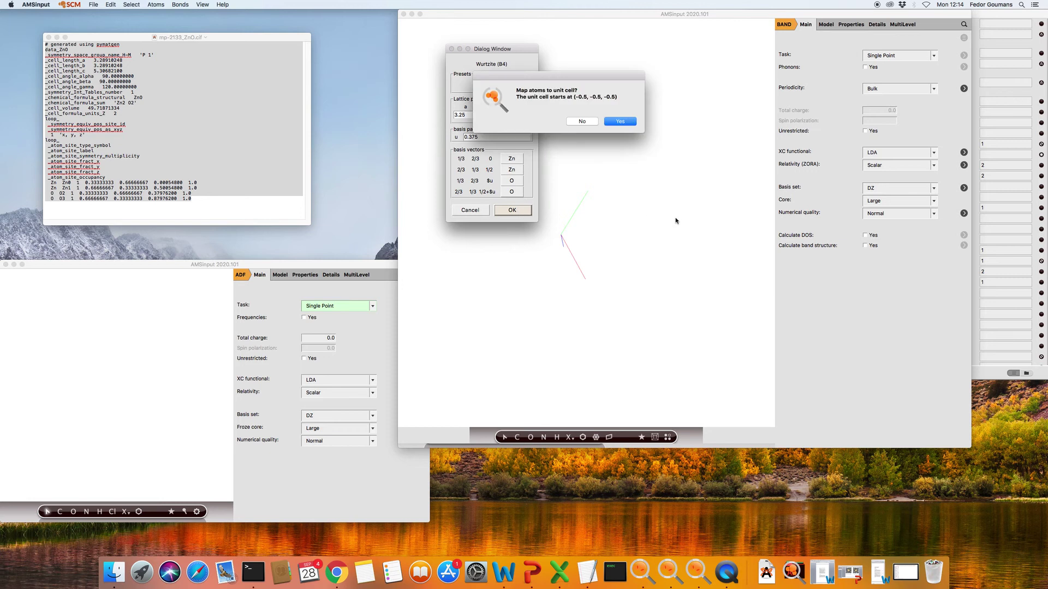
click(629, 123)
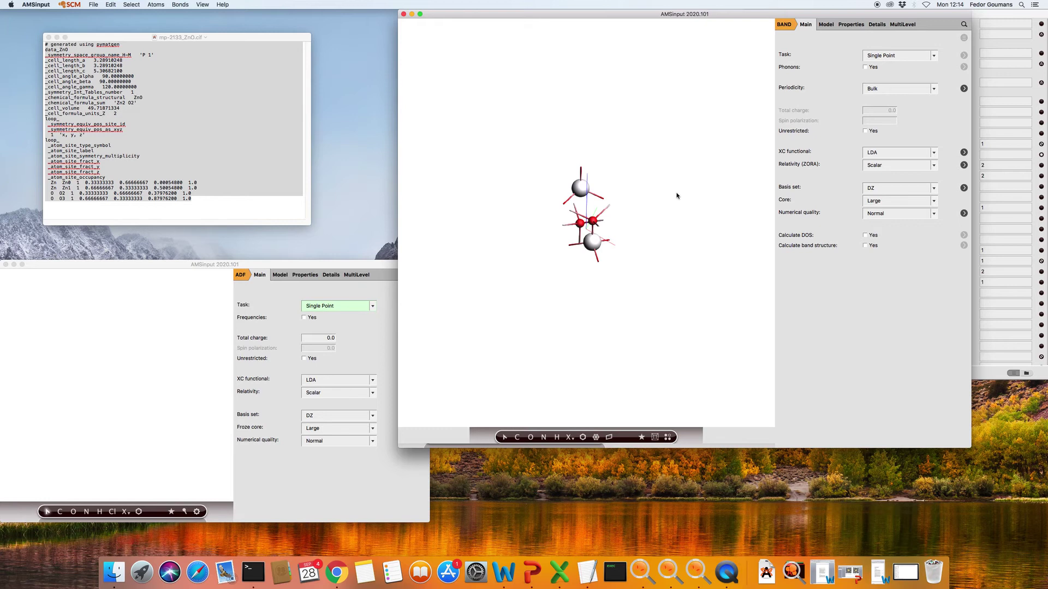
drag(678, 194, 622, 189)
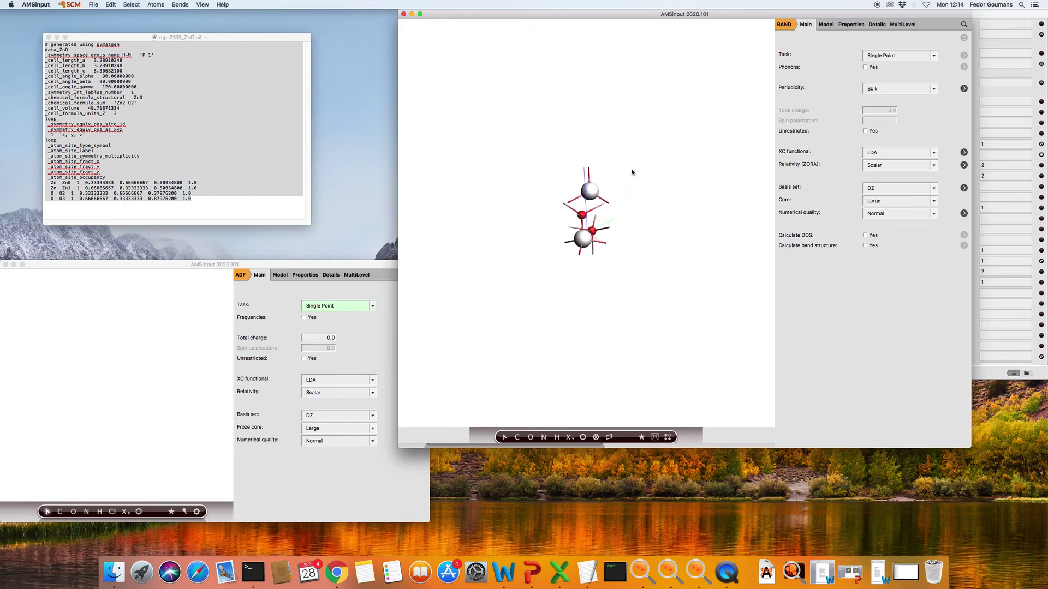
Step: Convert the primitive ZnO cell to its orthorhombic conventional cell with four Zn and four O atoms
click(111, 4)
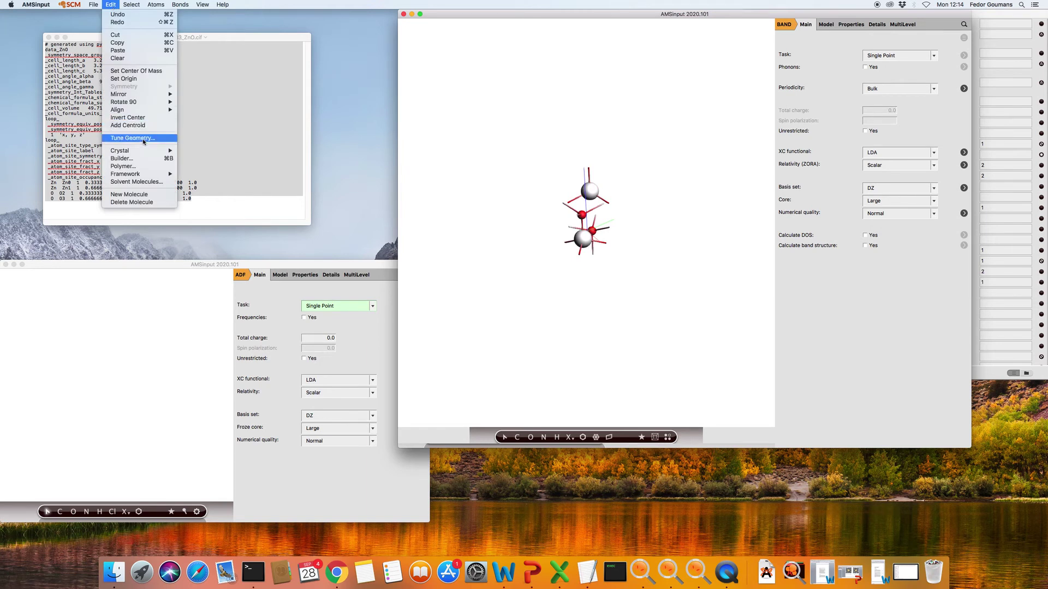
mouse_move(154, 154)
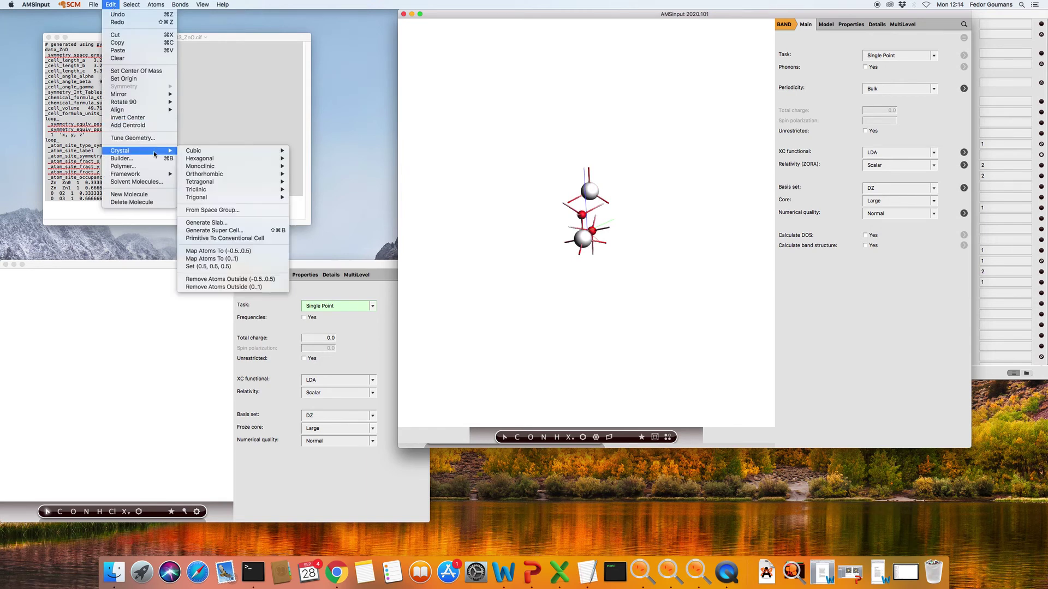
click(254, 240)
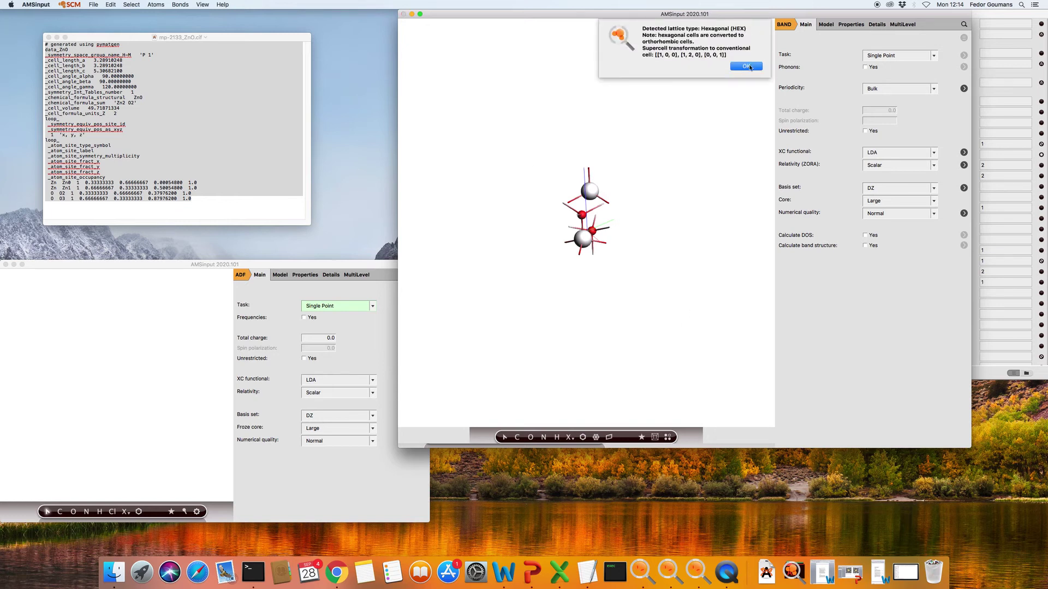
click(747, 66)
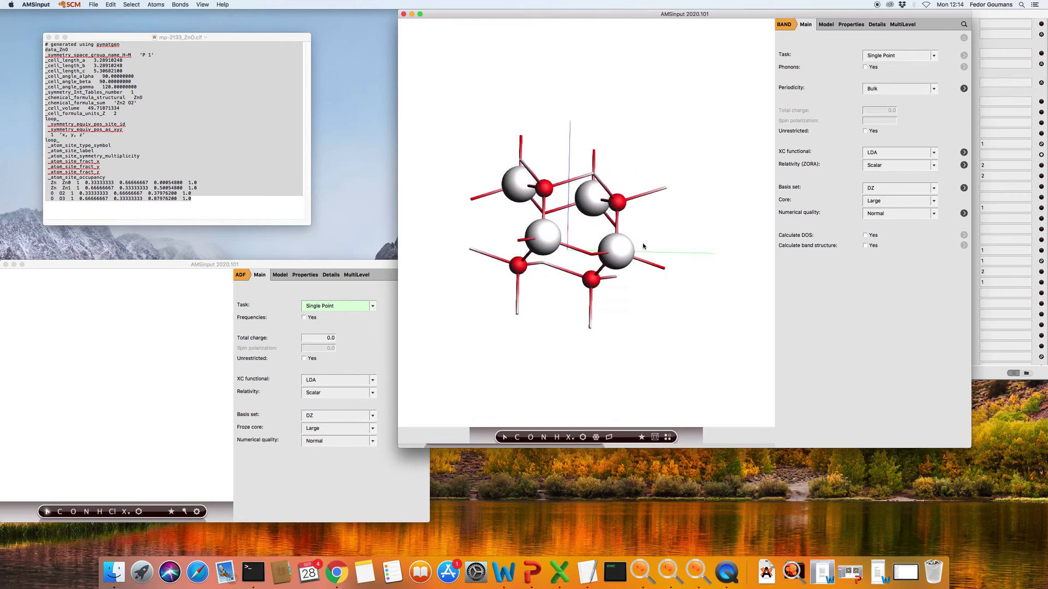
drag(644, 246, 746, 278)
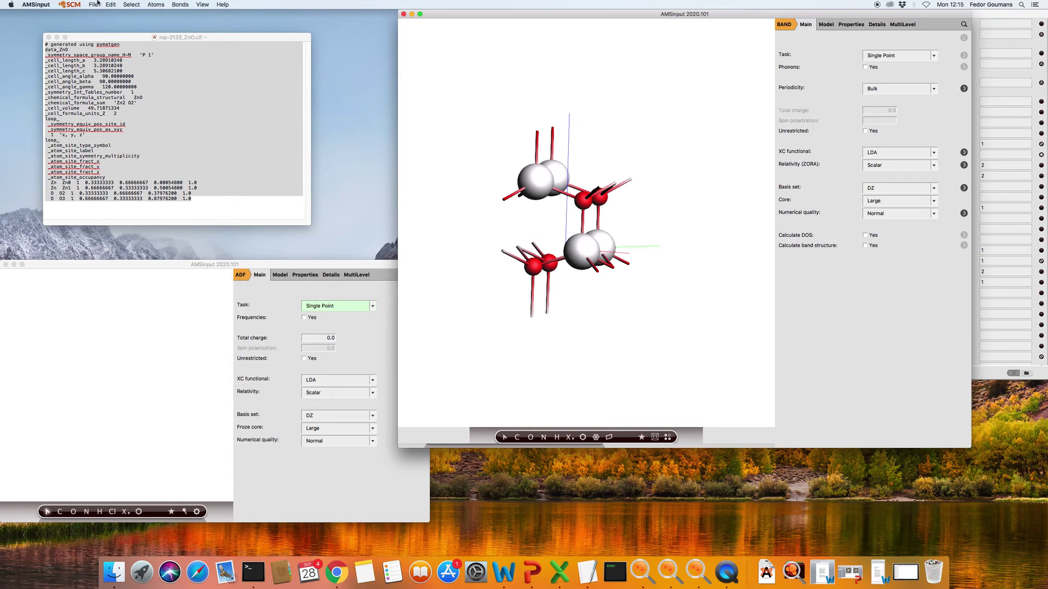
Step: Generate a (1 0 1) ZnO surface slab two layers thick from the conventional cell
click(111, 5)
mouse_move(156, 152)
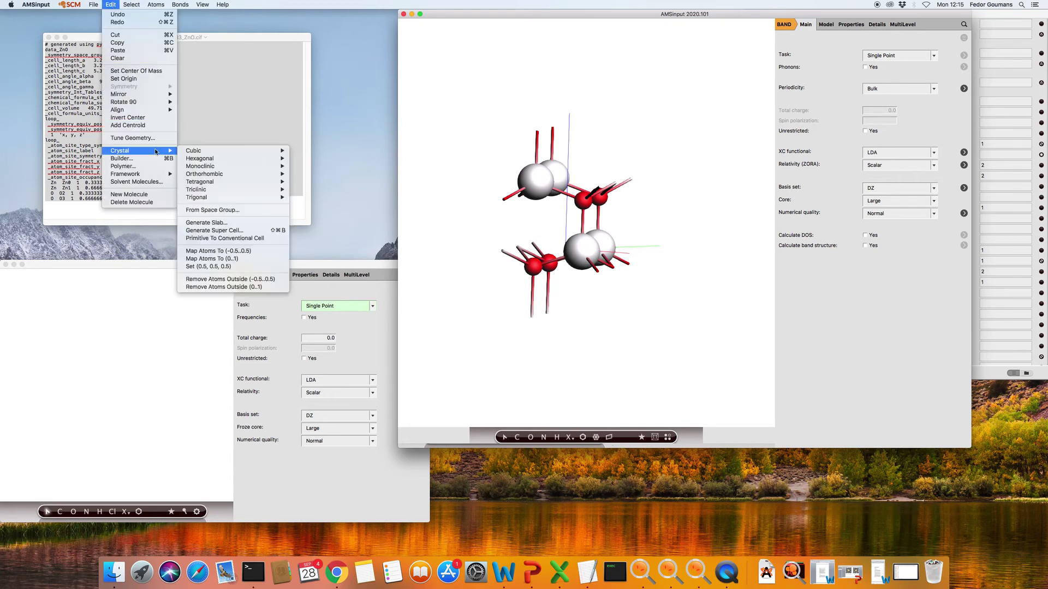
click(269, 224)
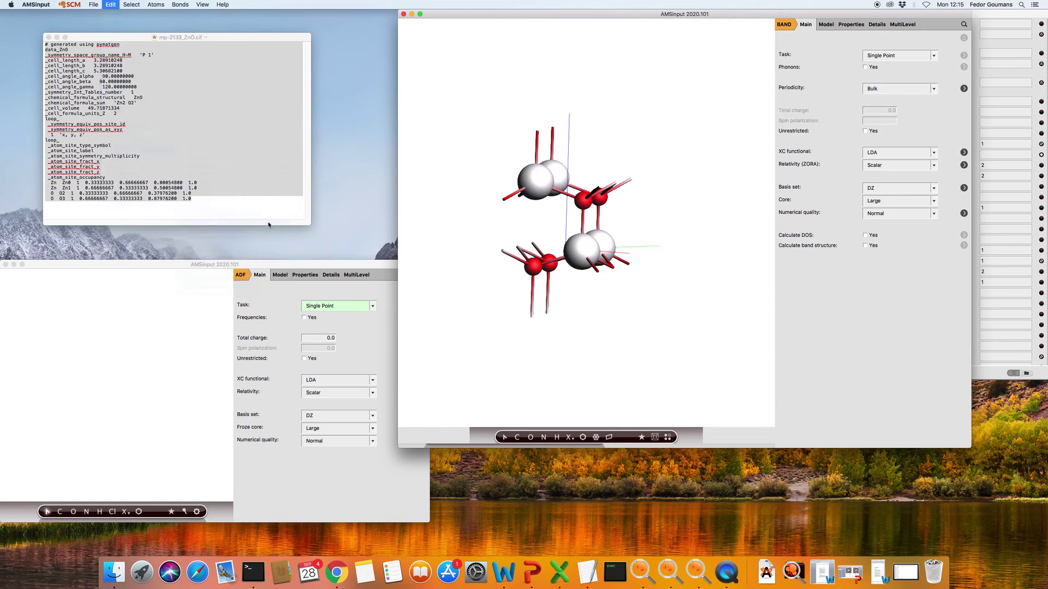
drag(694, 240, 693, 229)
drag(694, 146, 513, 73)
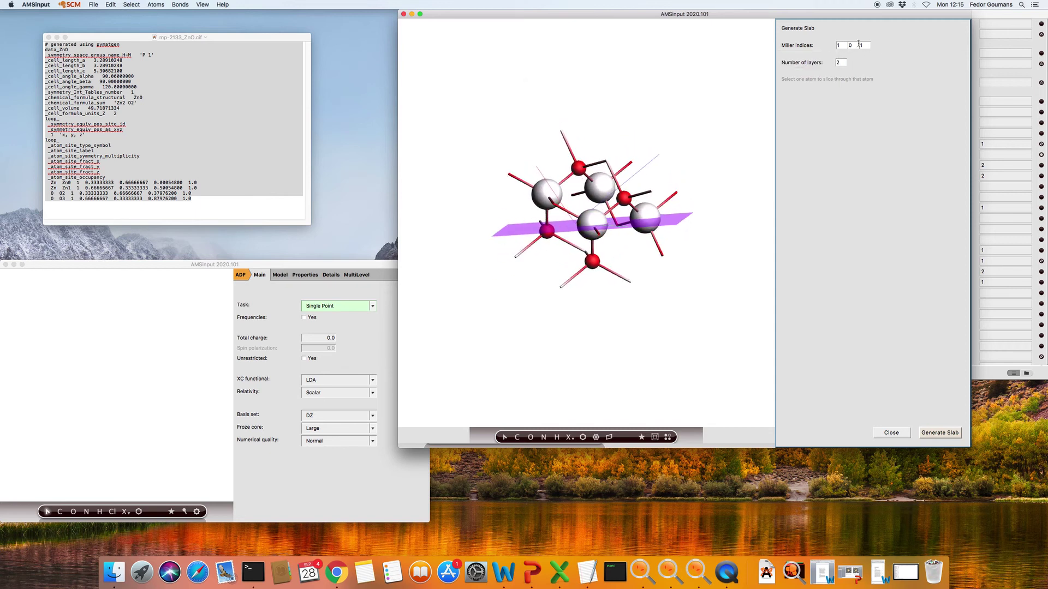
mouse_move(839, 45)
drag(682, 311, 689, 3)
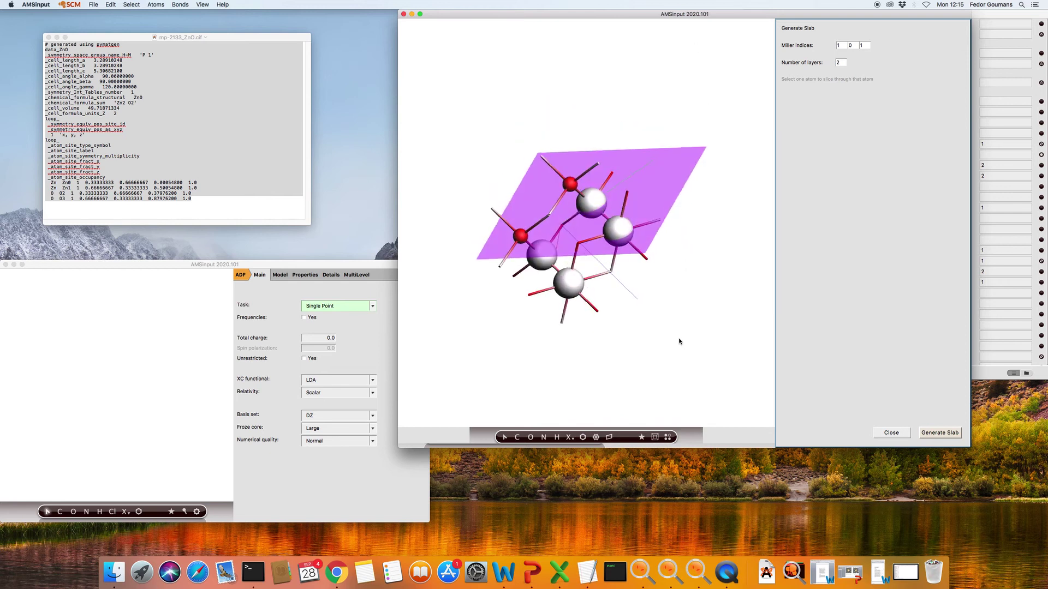
drag(678, 341, 724, 284)
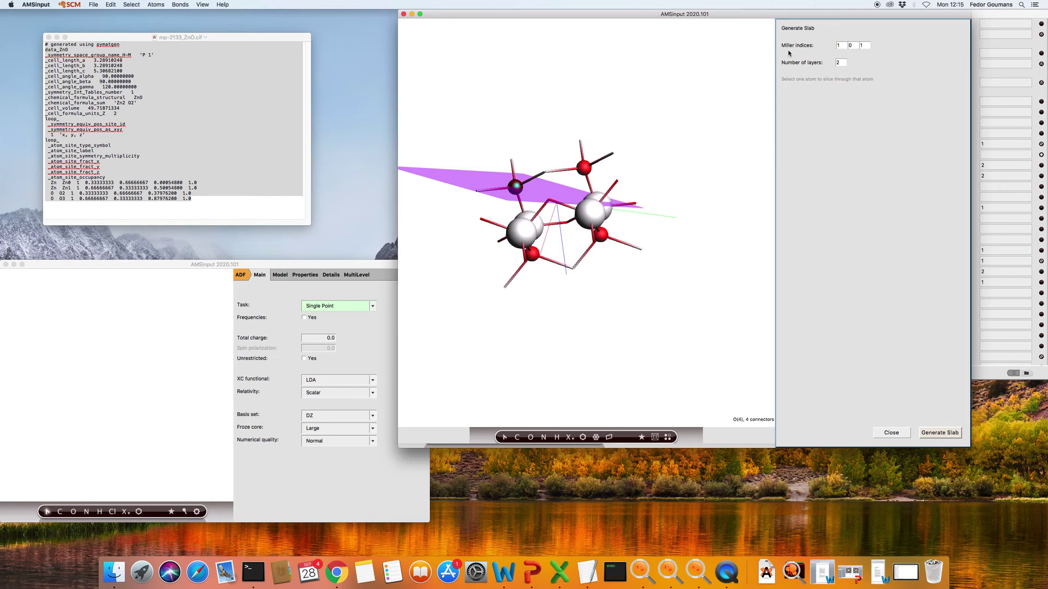
click(950, 434)
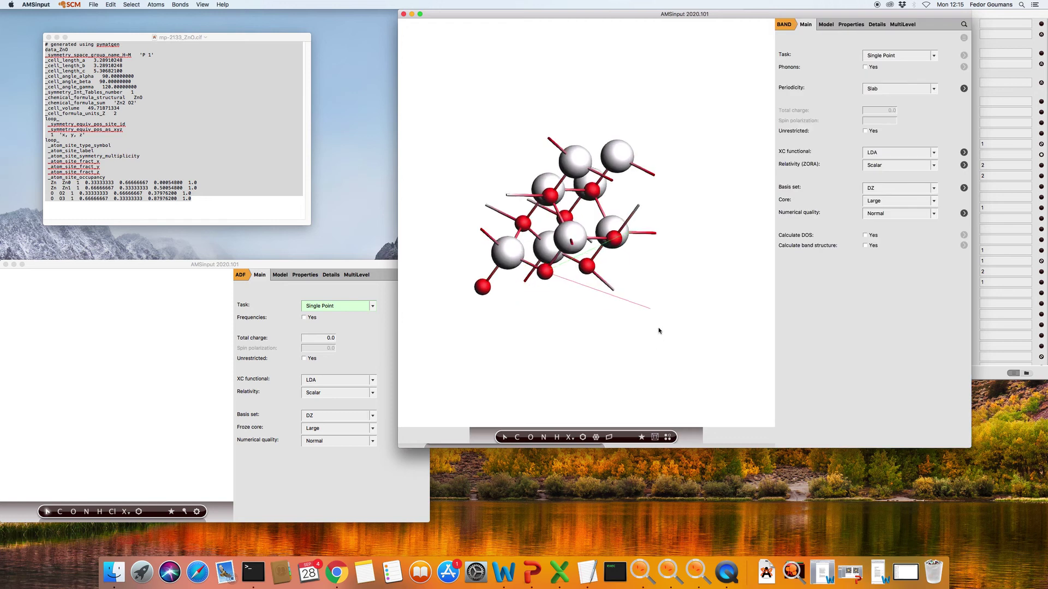
Step: Rotate the two-layer ZnO (1 0 1) slab to view it from several angles, then open the engine list
drag(658, 331, 734, 49)
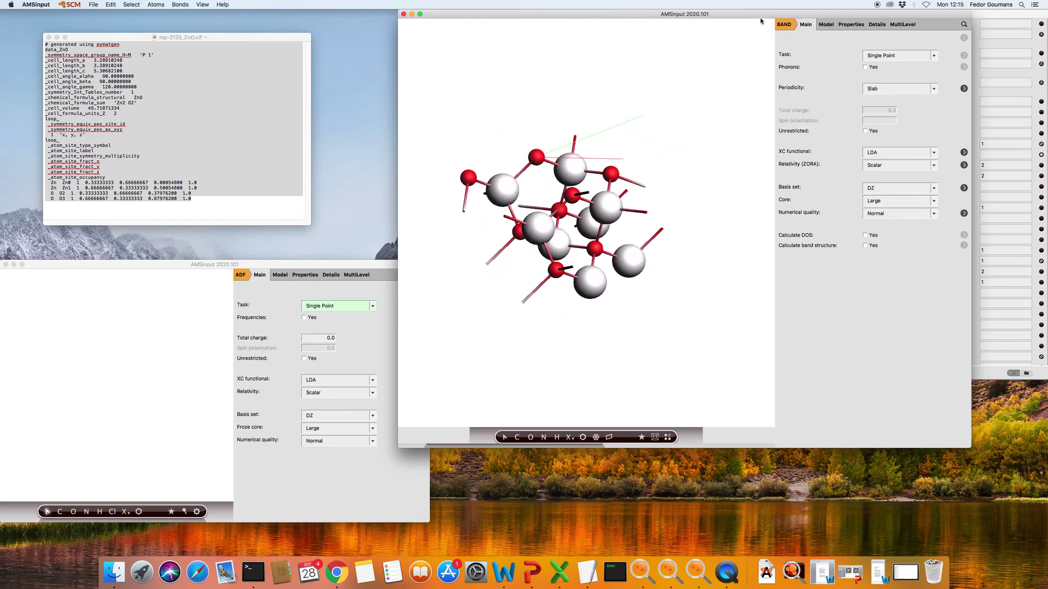
drag(691, 173, 756, 177)
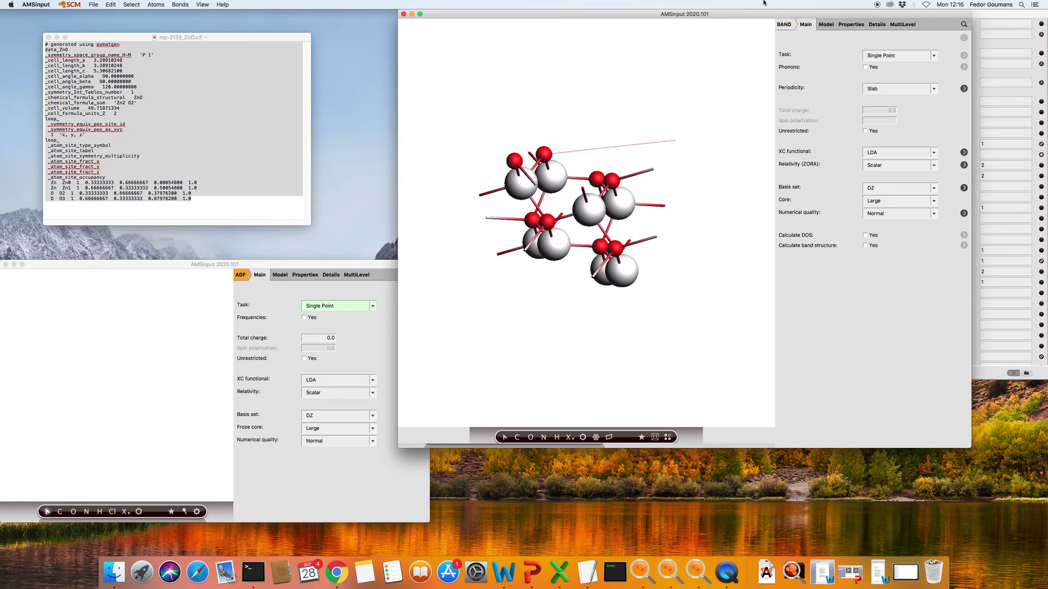
click(783, 25)
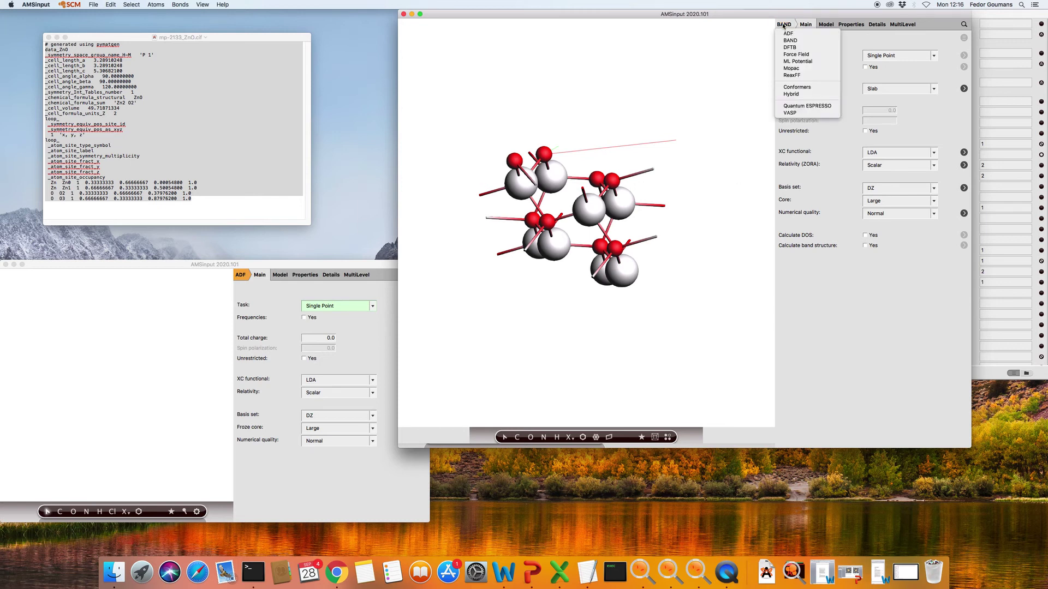
Step: Switch the engine to Quantum ESPRESSO and show the Lattice vector settings panel
click(812, 107)
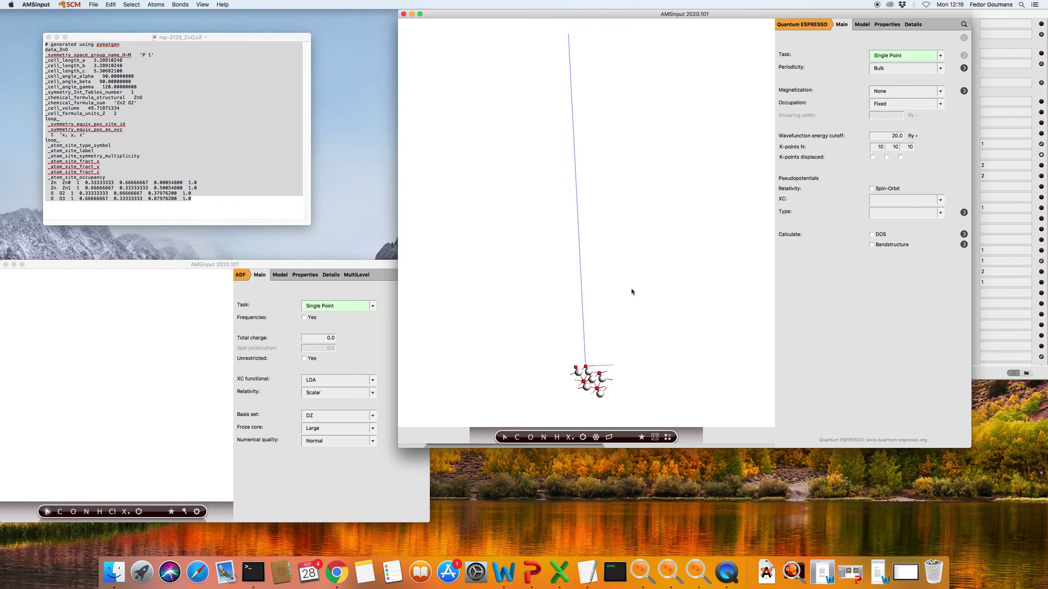
click(866, 25)
click(873, 50)
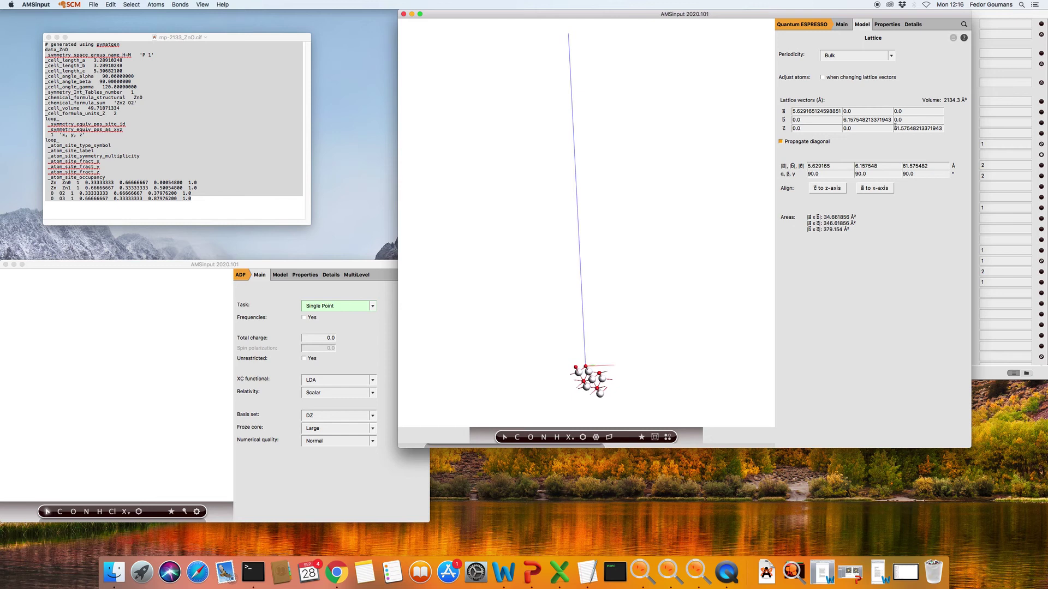
Step: Set the c lattice vector's z component to 20 Å and recentre the slab in the view
drag(895, 127, 954, 133)
text(20)
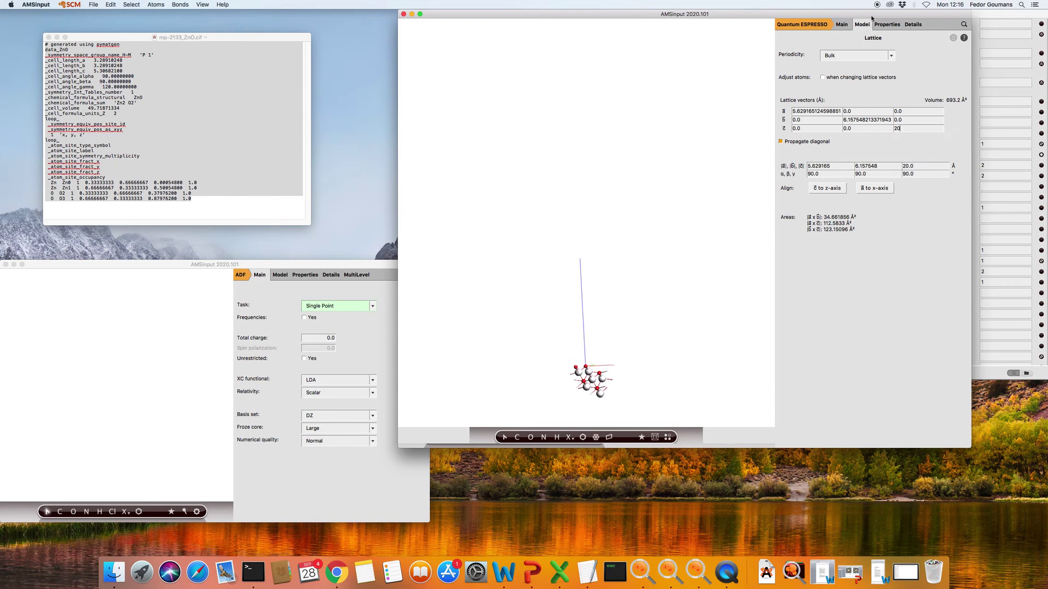
middle_drag(619, 327, 618, 218)
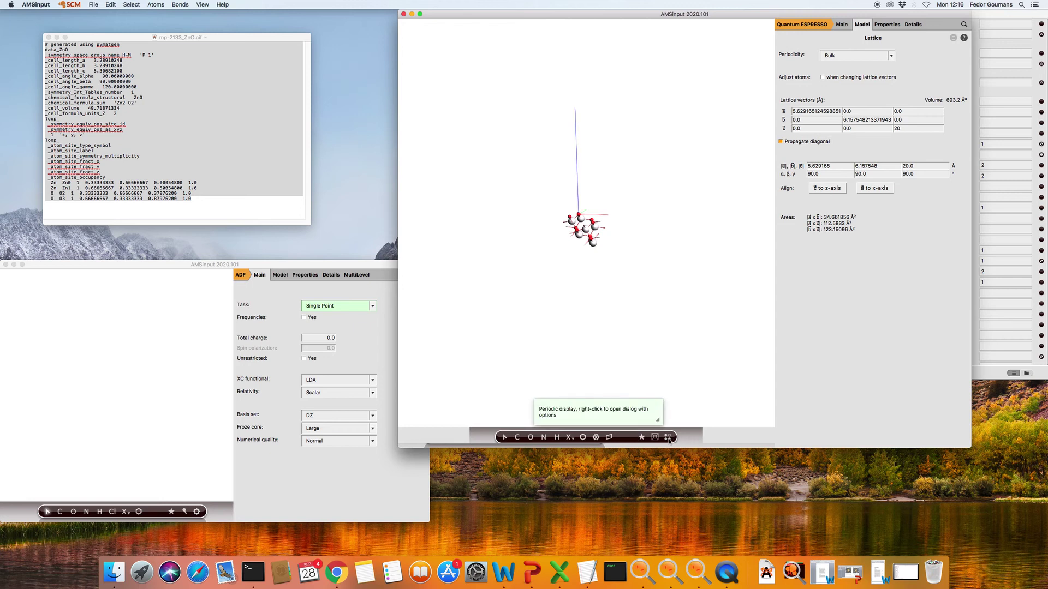
Step: Display the slab's periodic images from -1 to 1 along all three lattice vectors
click(669, 440)
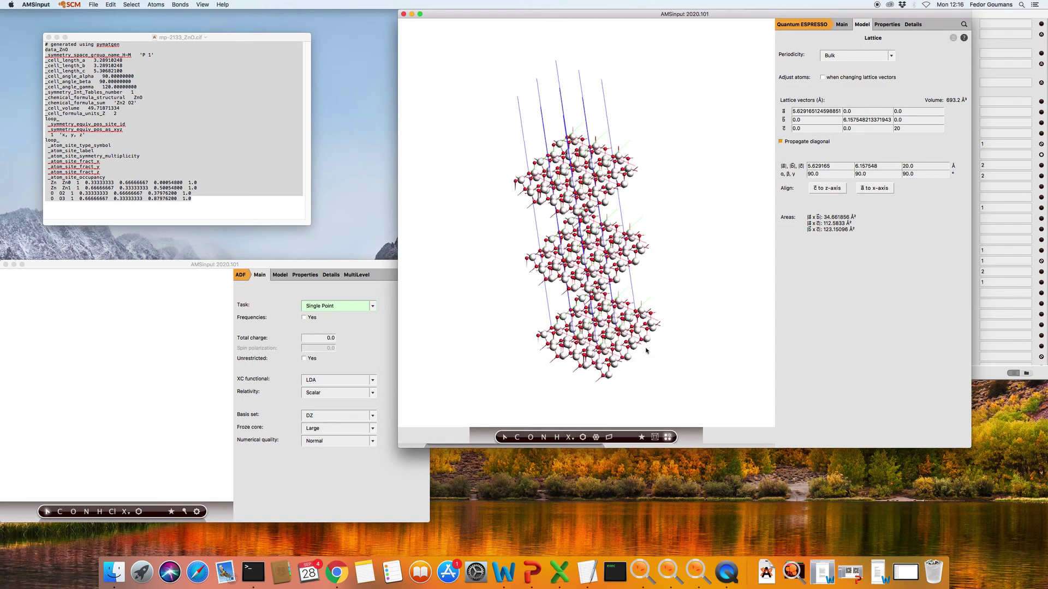
drag(719, 288, 683, 360)
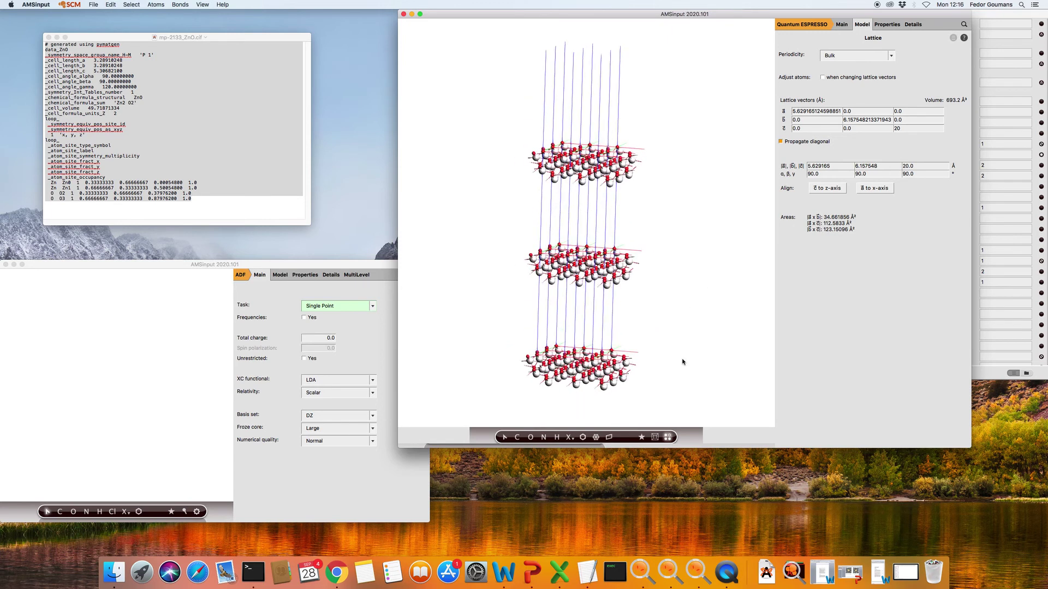
right_click(667, 438)
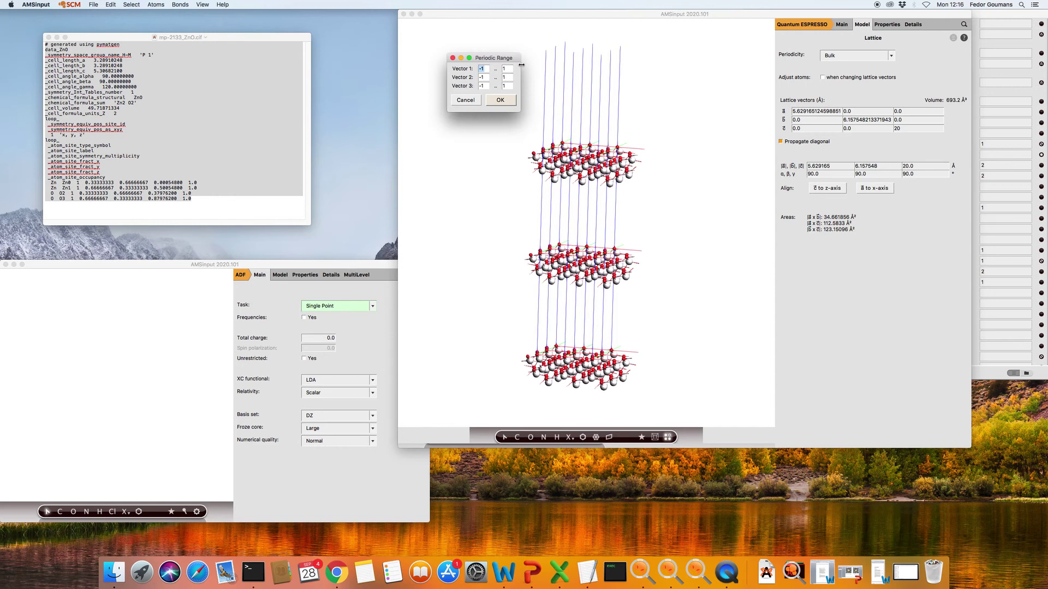
click(500, 100)
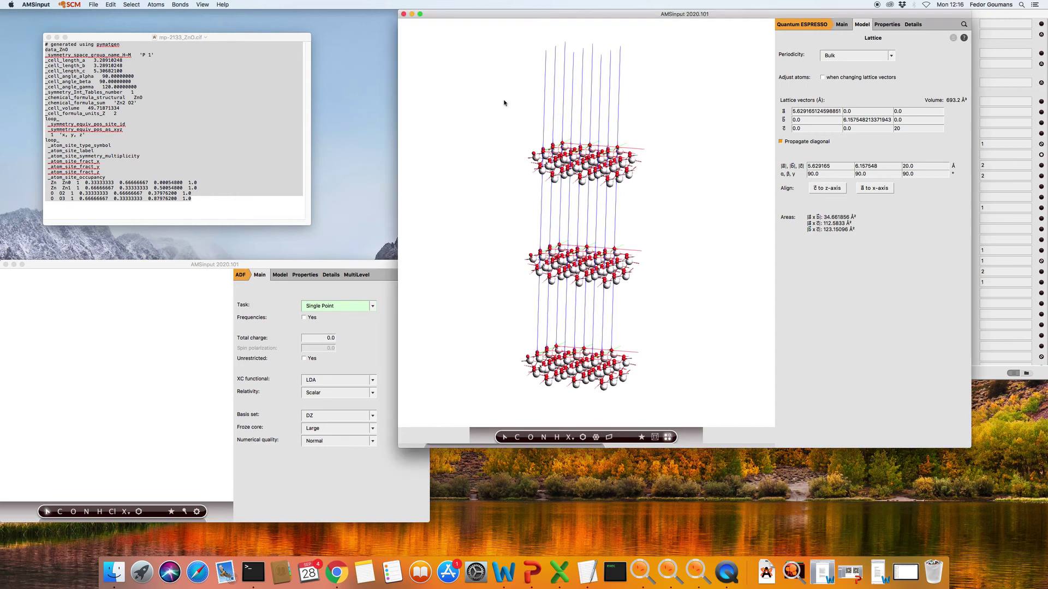
drag(503, 104, 643, 178)
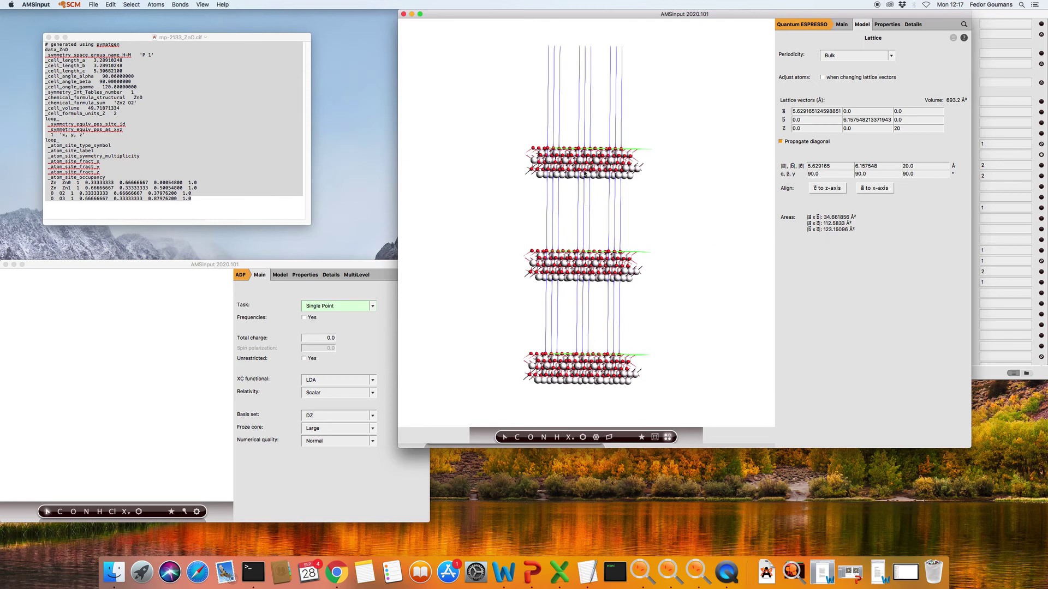
Step: Switch the engine back to BAND with Slab periodicity and view the slab from a tilted top angle
click(804, 24)
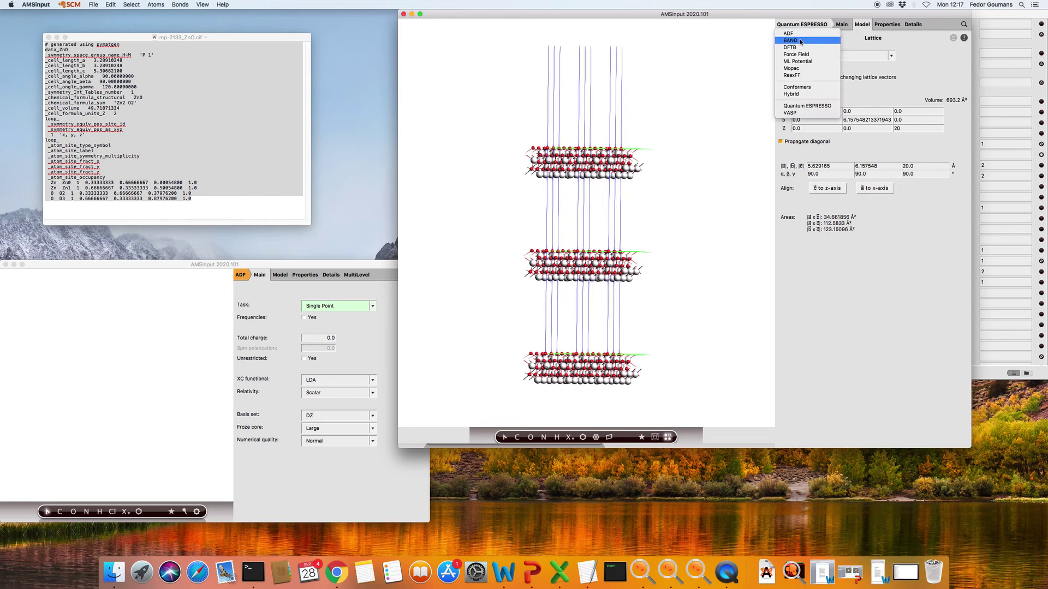
click(800, 41)
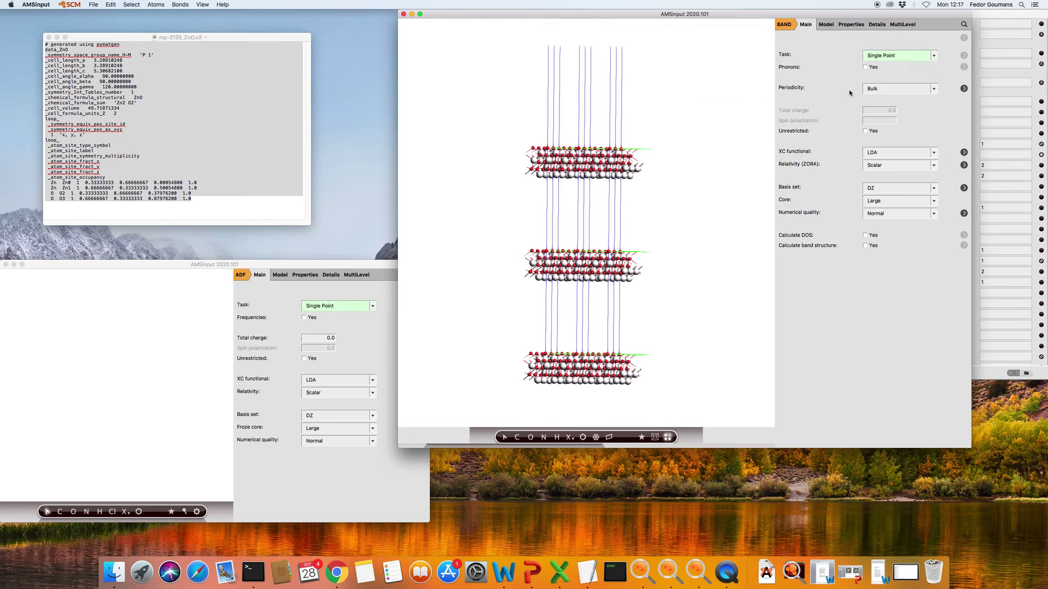
click(886, 90)
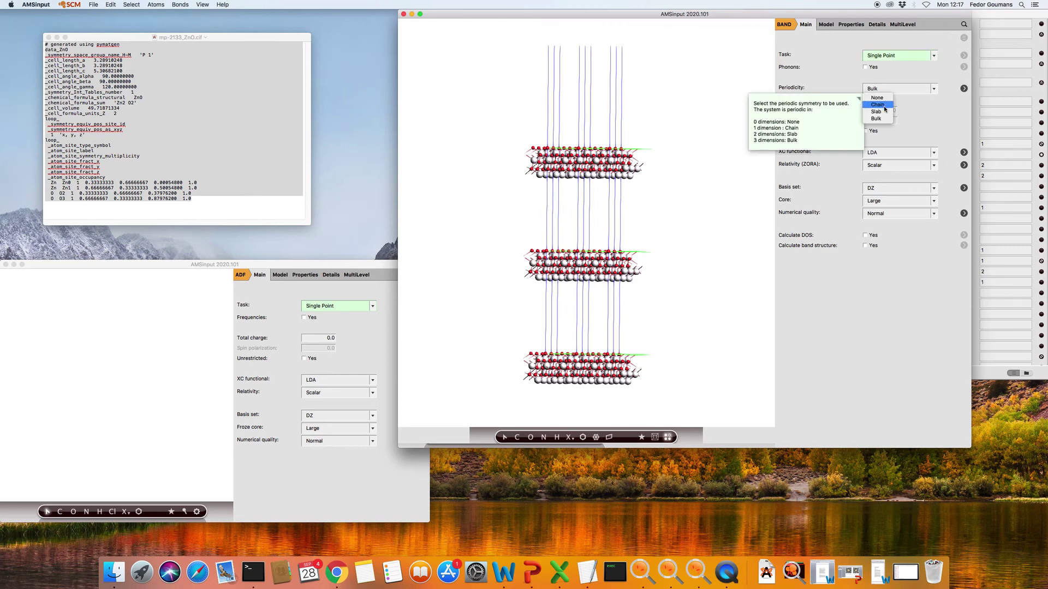
click(880, 112)
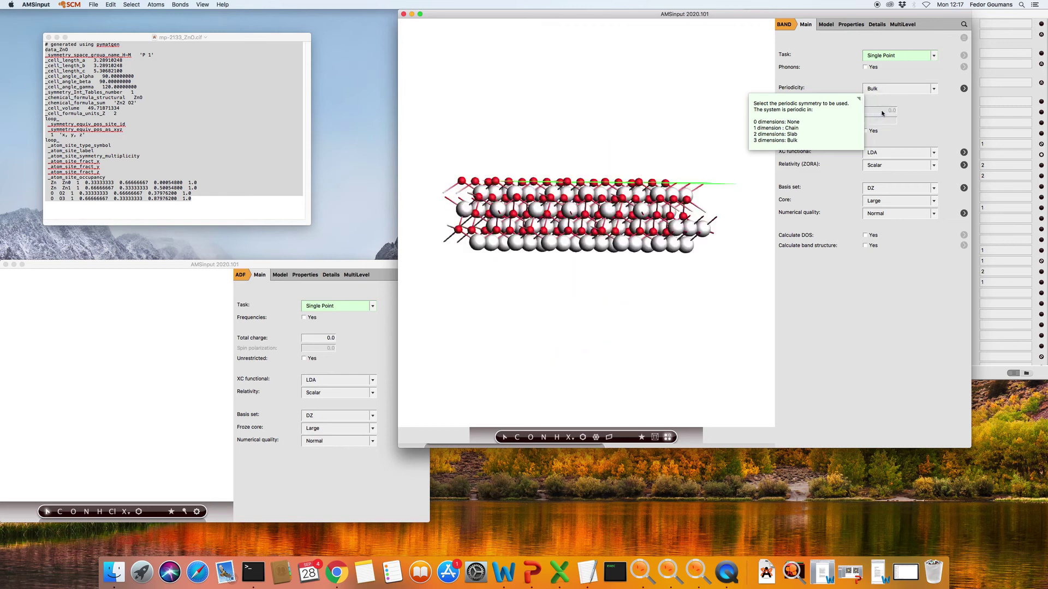
drag(712, 269, 741, 285)
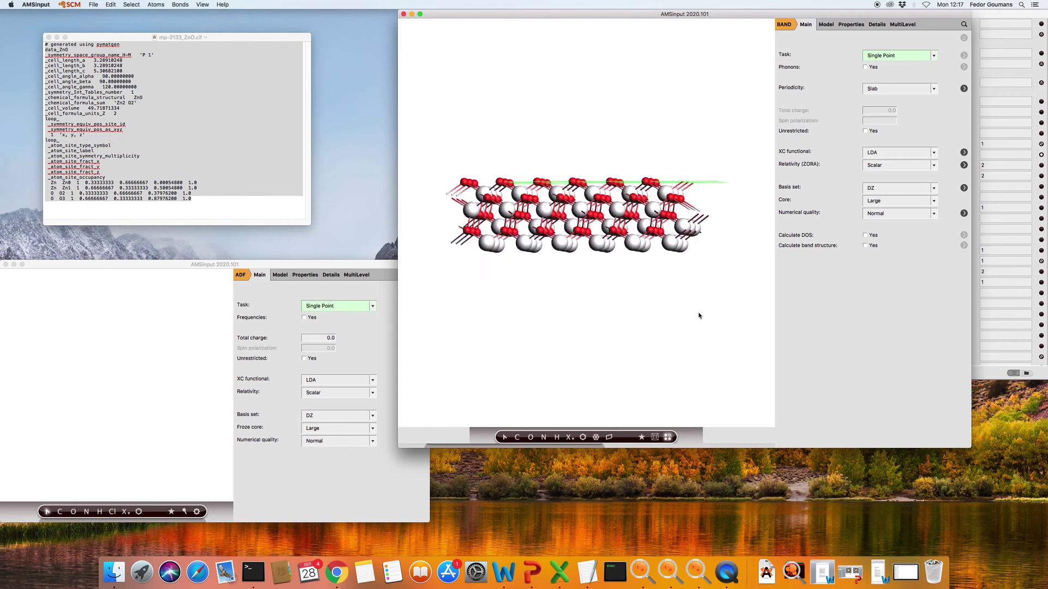
scroll(694, 315, up, 2)
drag(694, 315, 641, 339)
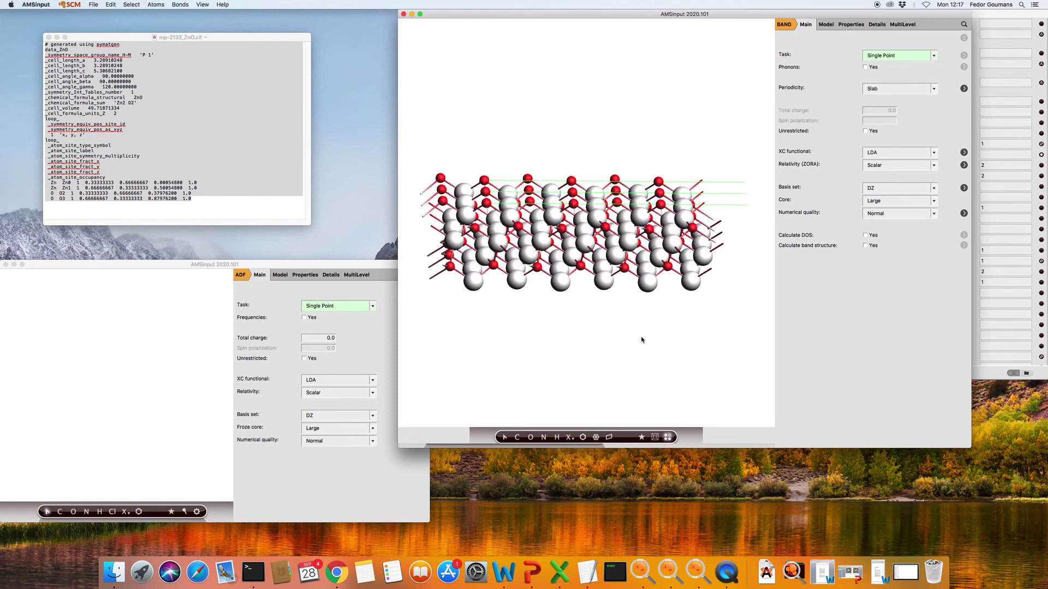
Step: Search for 'h2o' and add H2O: Water (ADF) to the ZnO slab model
click(964, 24)
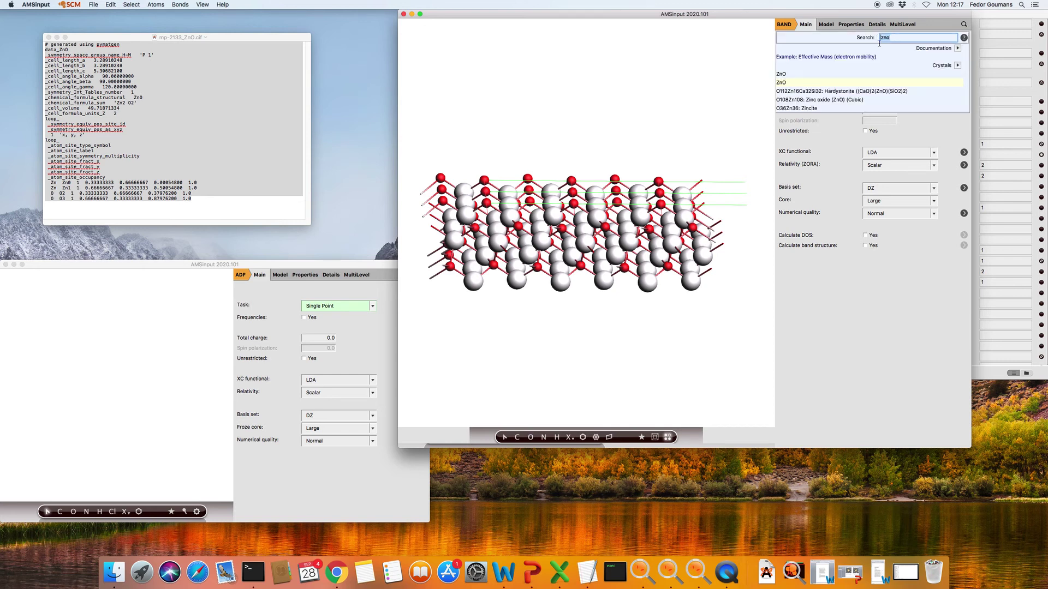
text(h2o)
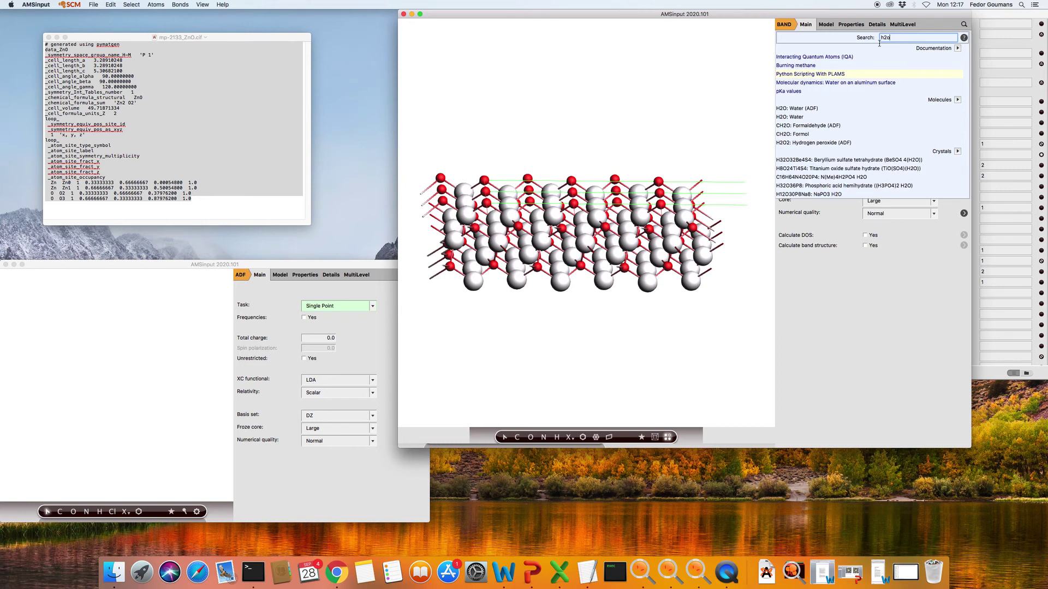
click(798, 109)
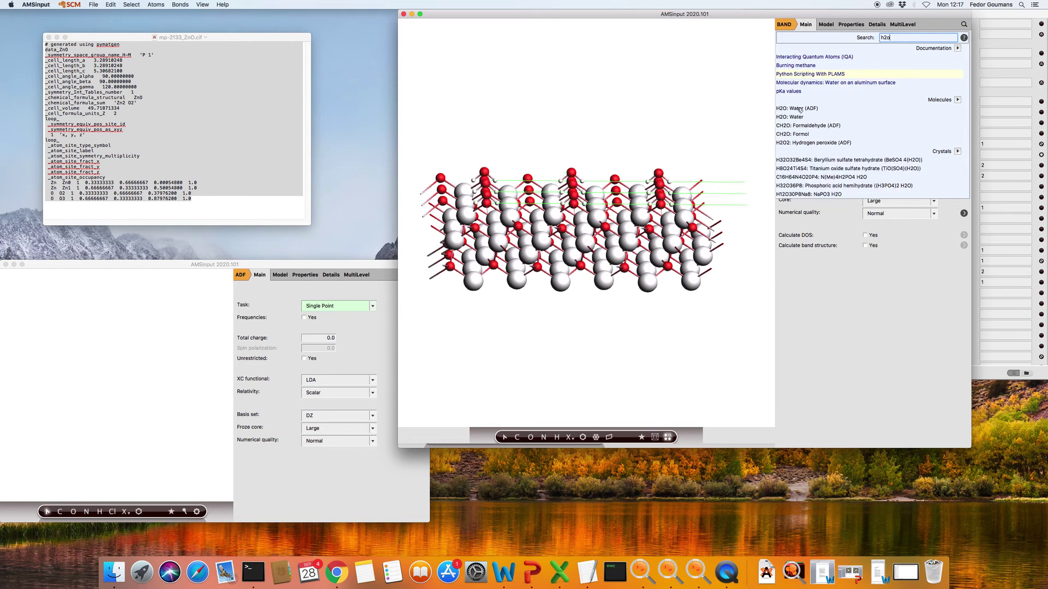
click(599, 176)
Step: Lift the water just above the slab surface and hide the periodic images
mouse_move(617, 161)
mouse_down()
mouse_move(624, 118)
mouse_move(610, 158)
mouse_move(645, 145)
mouse_move(618, 145)
mouse_up()
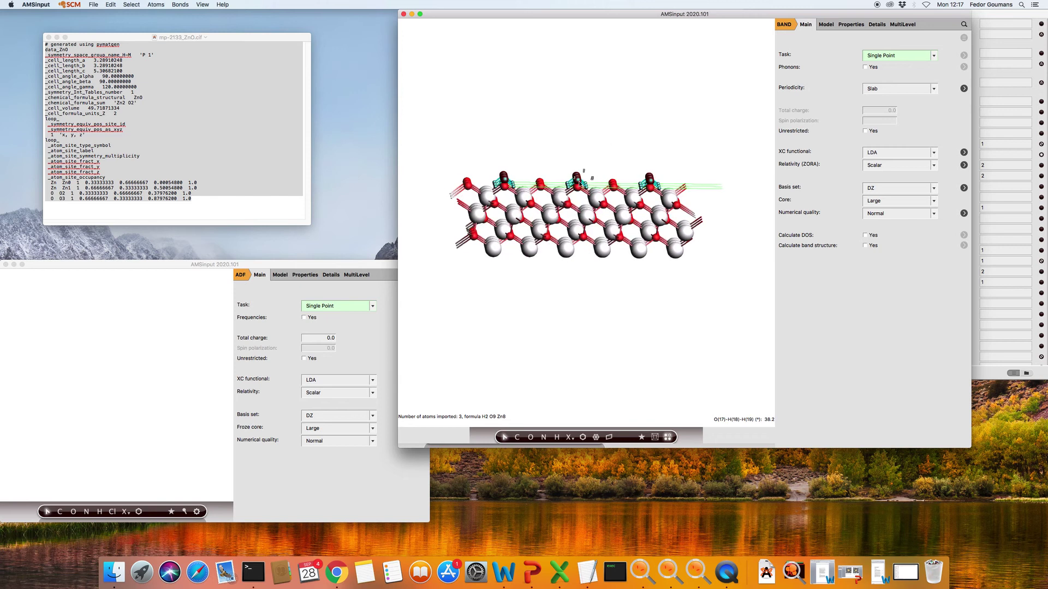
mouse_move(577, 182)
mouse_down()
mouse_move(551, 155)
mouse_move(613, 166)
mouse_move(577, 168)
mouse_up()
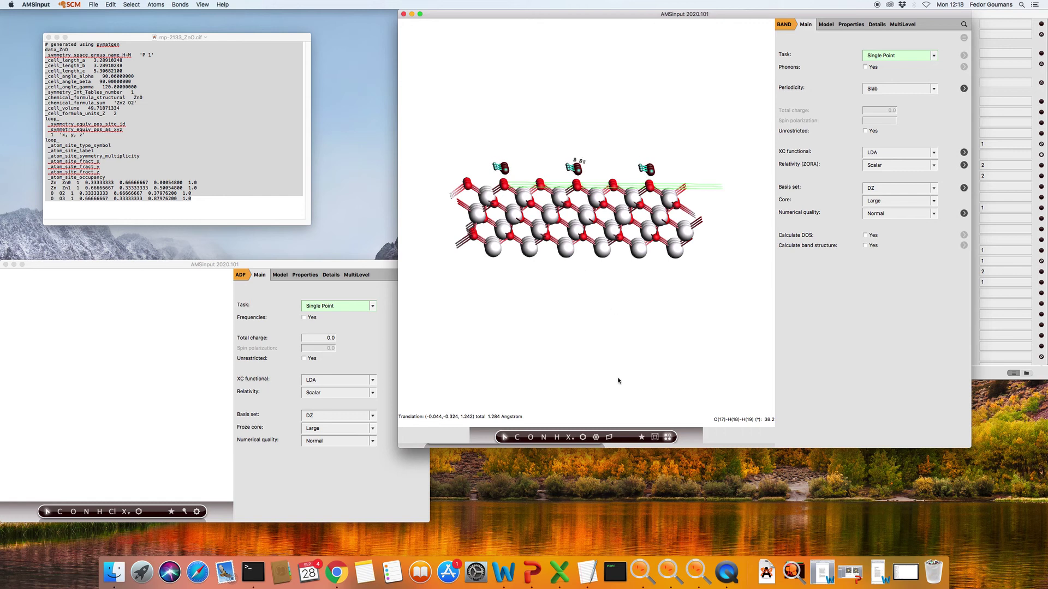
click(669, 436)
Step: Replace the water with a new oxygen above the slab, add hydrogens and pre-optimize, then activate the second window
drag(710, 140, 712, 154)
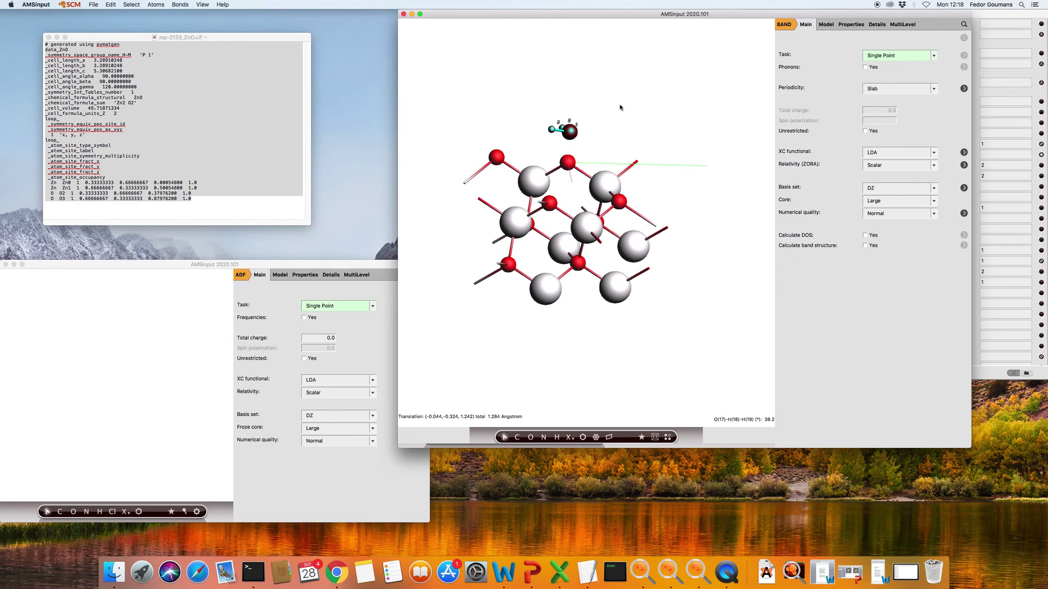
key(BackSpace)
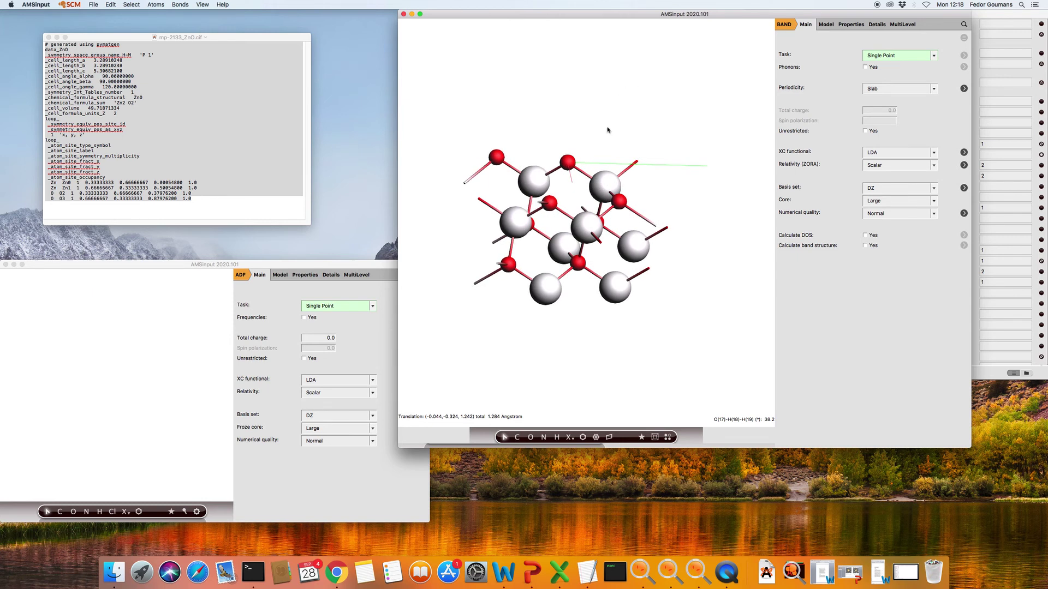
click(530, 438)
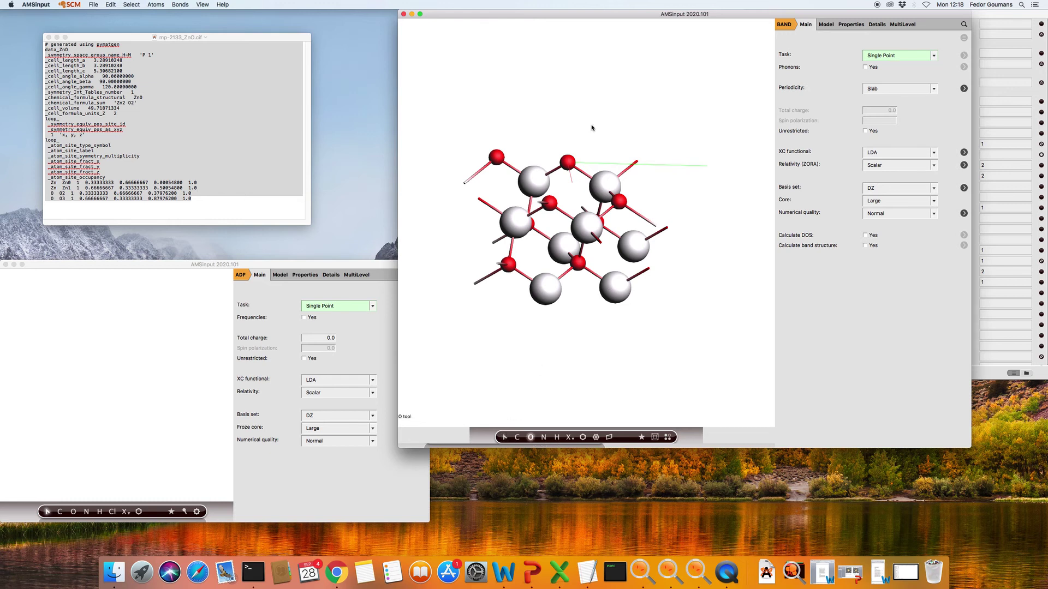
click(538, 111)
key(super+h)
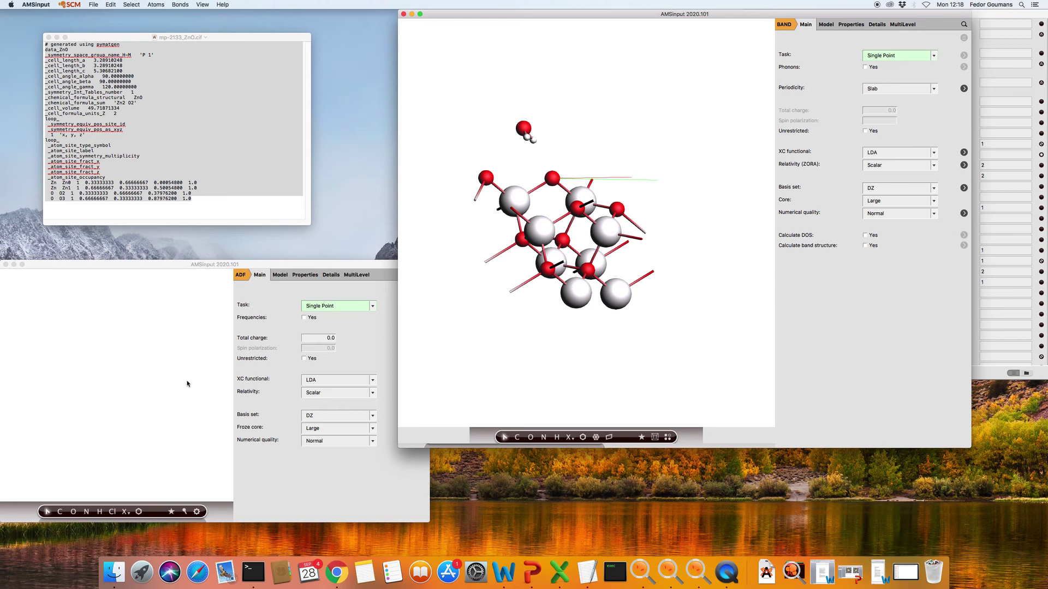
click(186, 384)
Step: Build a water molecule in the empty ADF window from an oxygen plus hydrogens, pre-optimized
drag(231, 264, 265, 232)
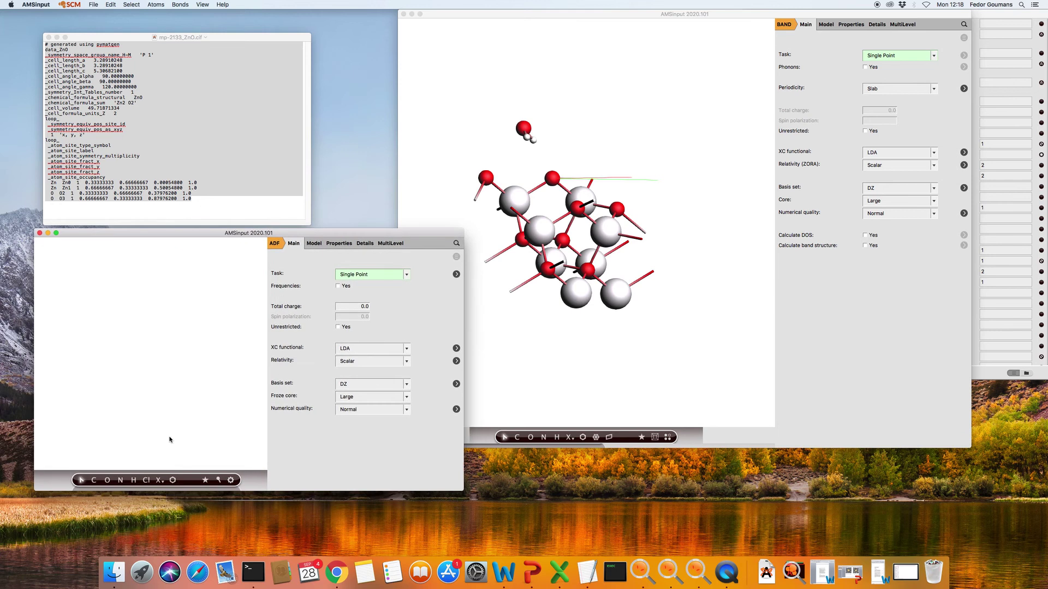
click(108, 481)
click(169, 349)
key(super+h)
click(230, 480)
Step: Optimize the water with GFN1-xTB, then select and copy its three atoms
click(231, 480)
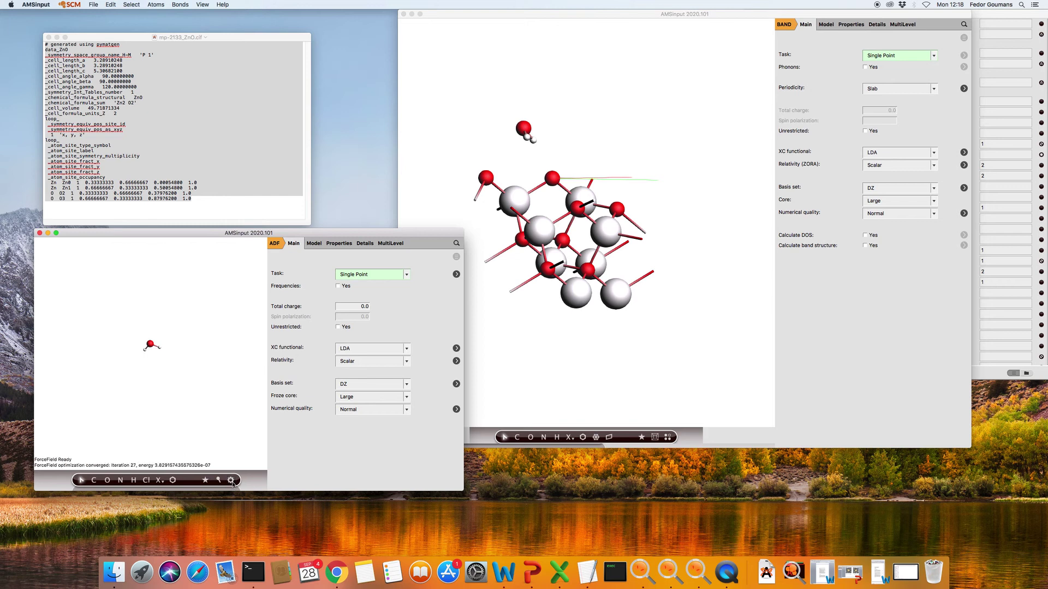
click(230, 481)
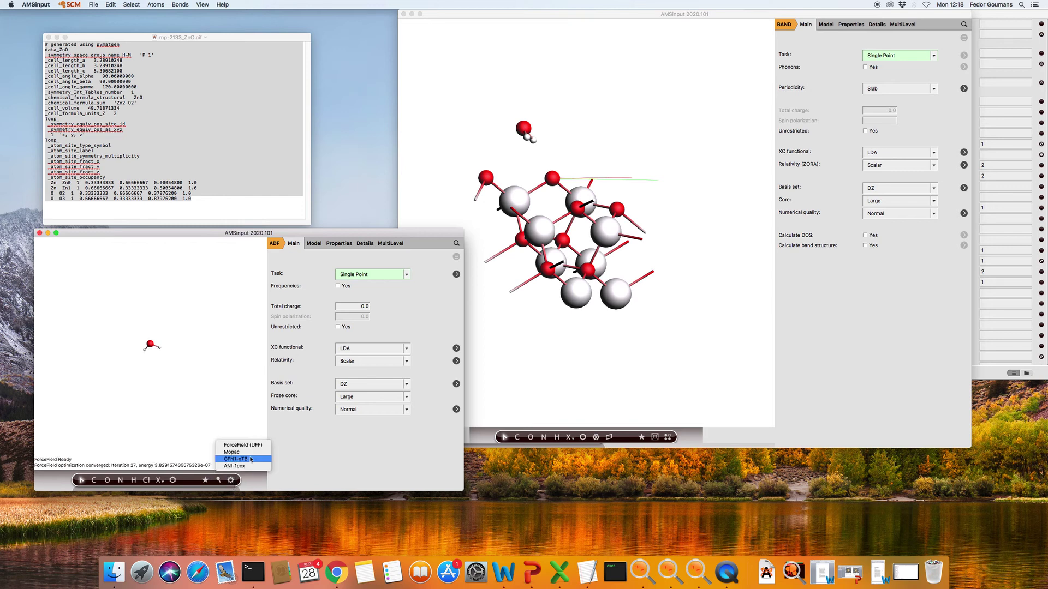
click(250, 459)
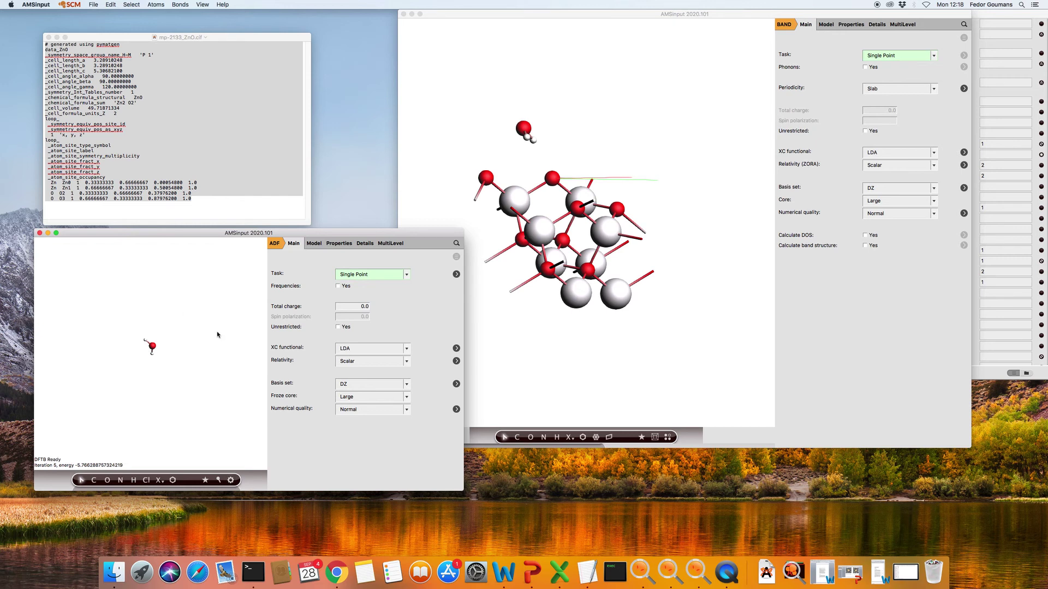
key(super+a)
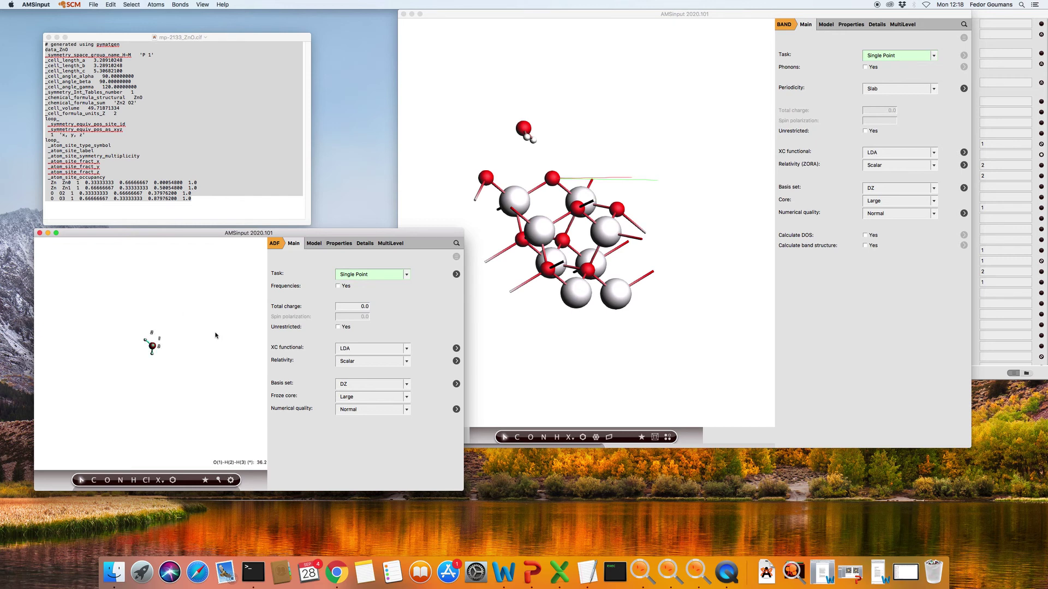
key(super+c)
click(605, 116)
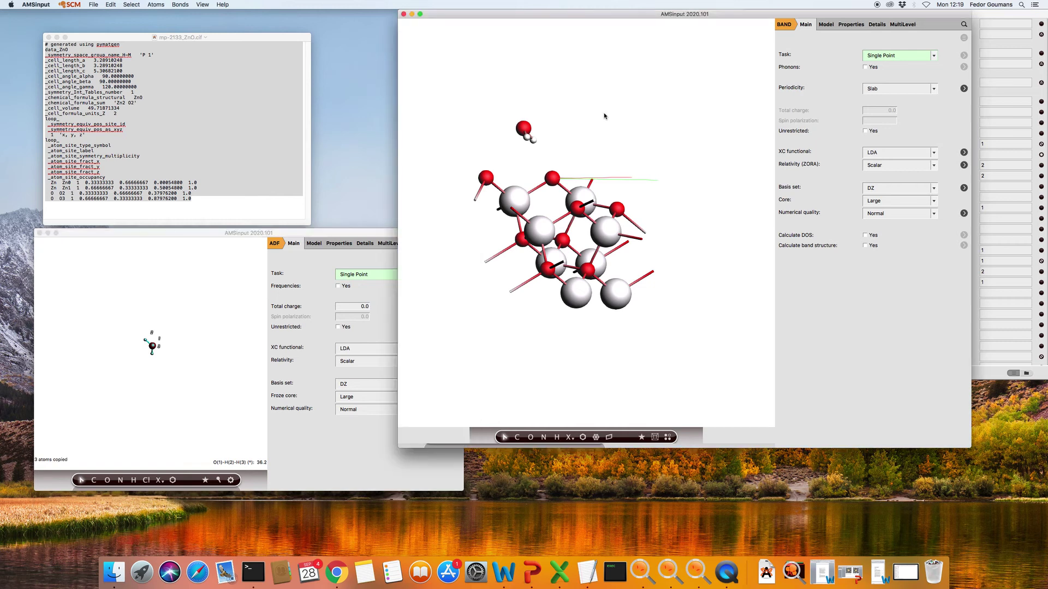
Step: Paste the GFN1-xTB water into the slab, move it aside, and delete the old water
key(super+v)
drag(711, 154, 660, 201)
drag(588, 162, 607, 213)
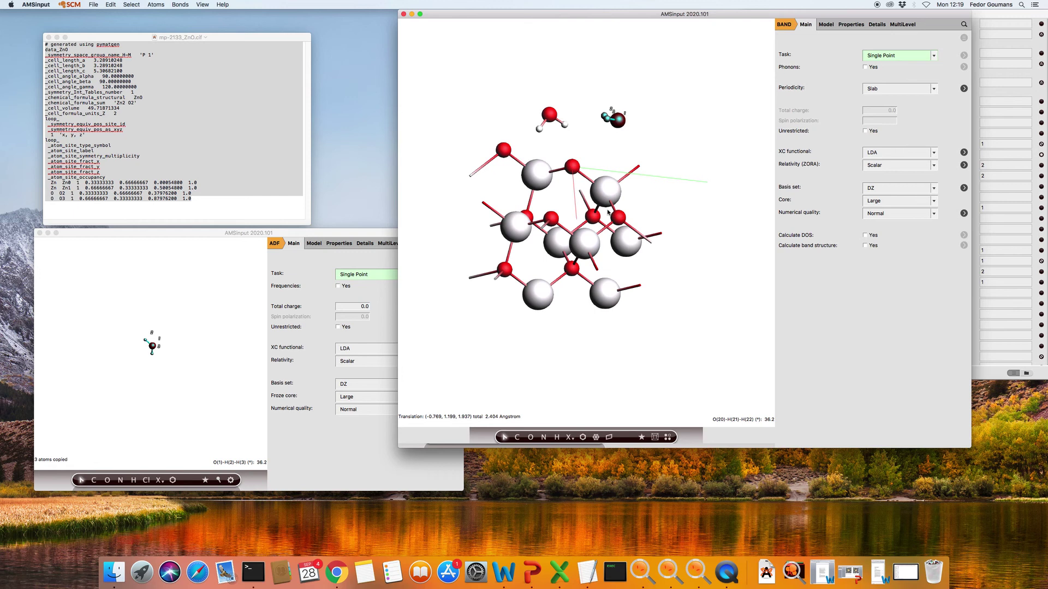
click(552, 114)
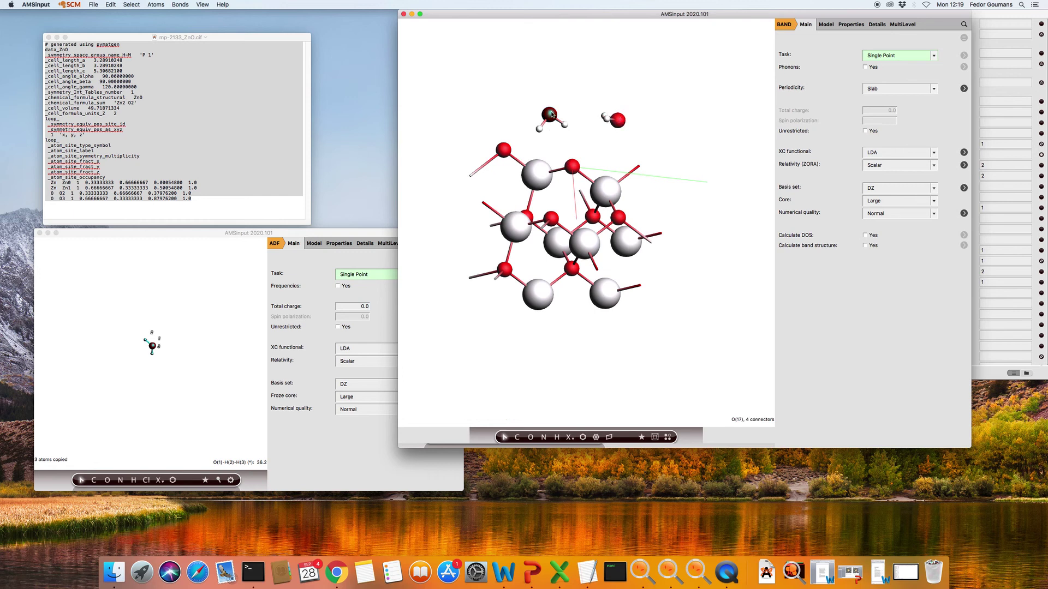
double_click(552, 114)
key(Delete)
drag(615, 124, 627, 77)
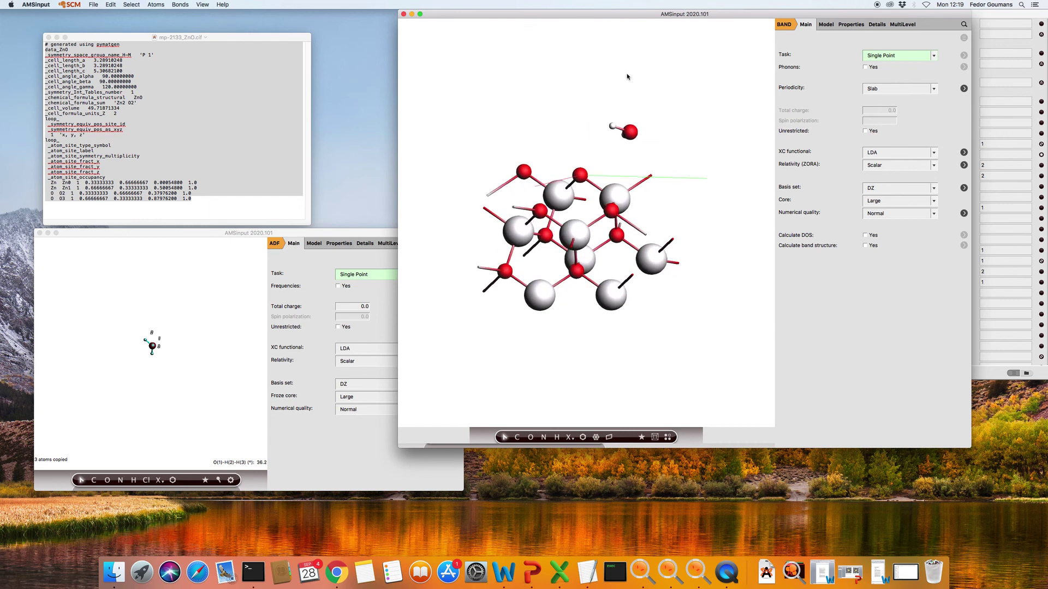
Step: Select the water molecule and show the atom coordinates table
click(829, 26)
drag(616, 117, 652, 140)
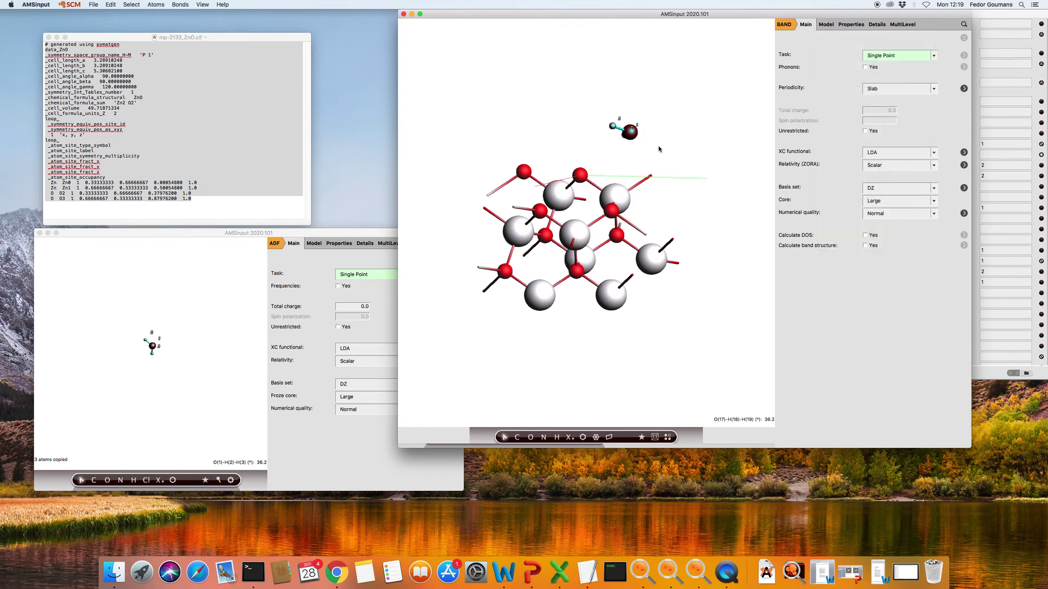
click(827, 26)
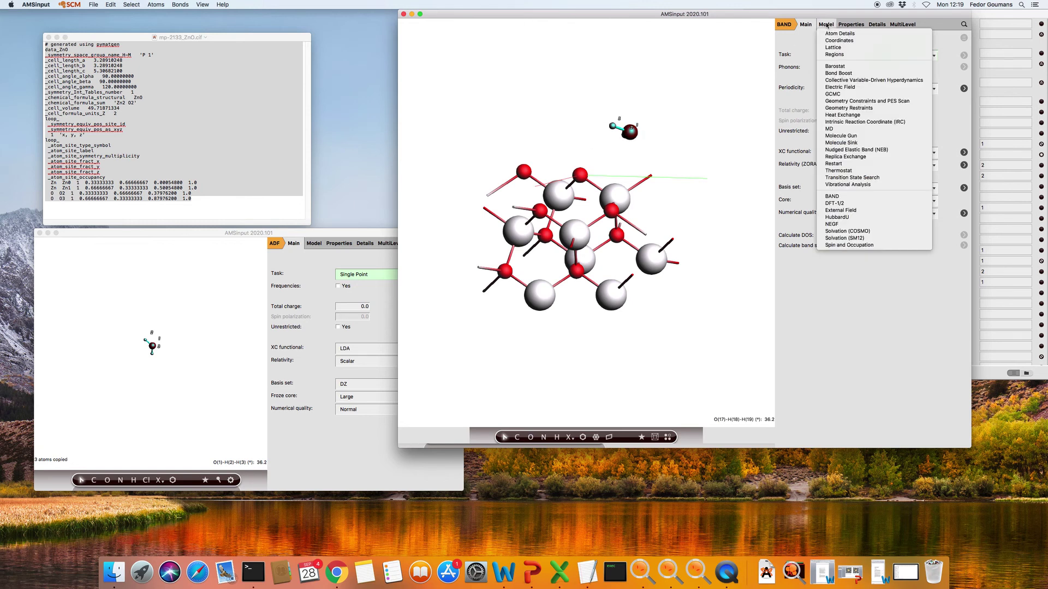
click(846, 41)
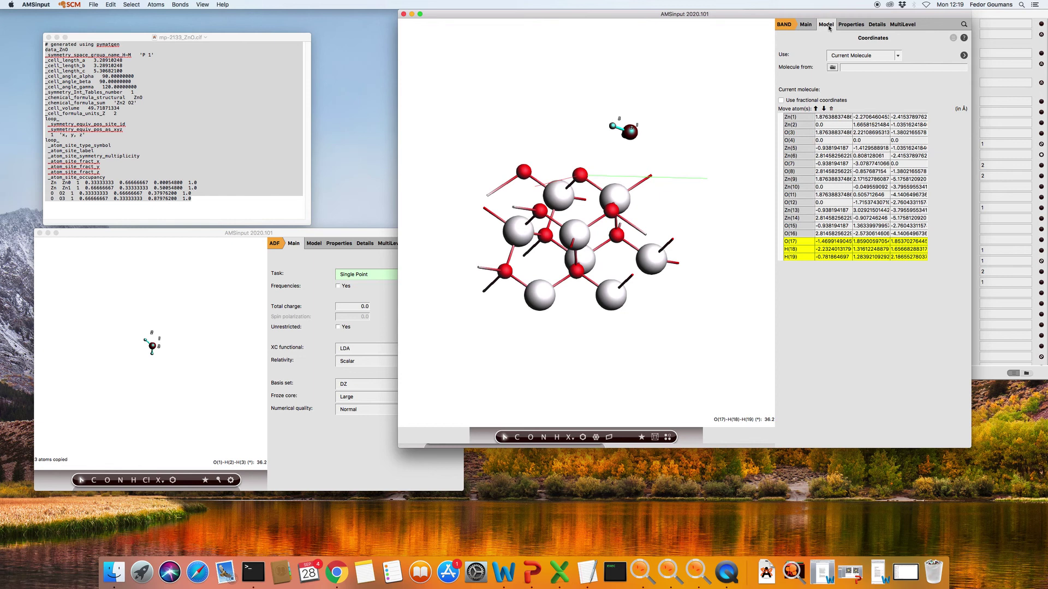
Step: Show the slab's lattice vectors and start editing the b vector value
click(828, 27)
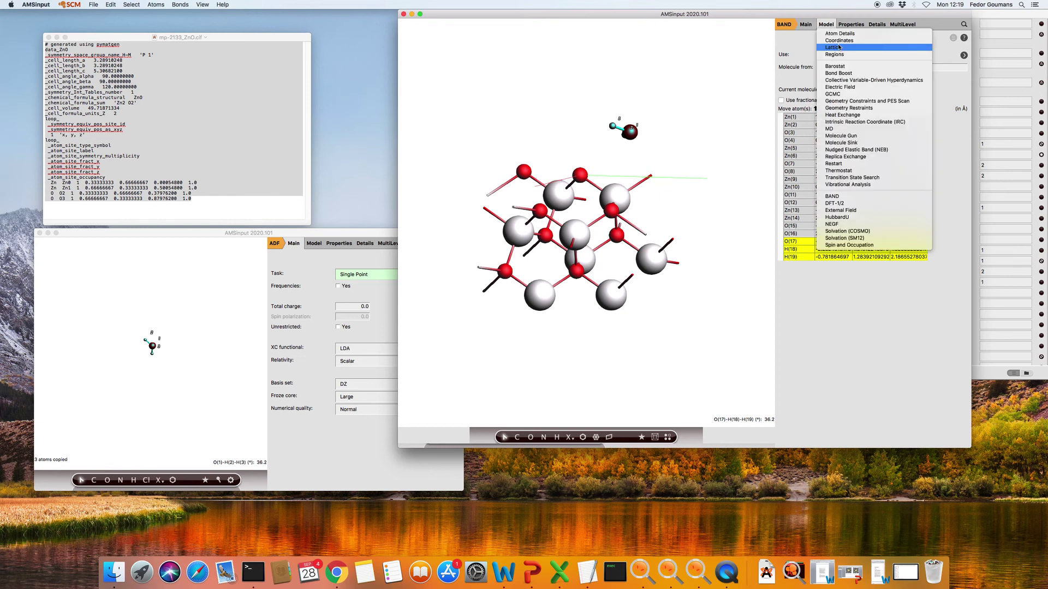
click(839, 47)
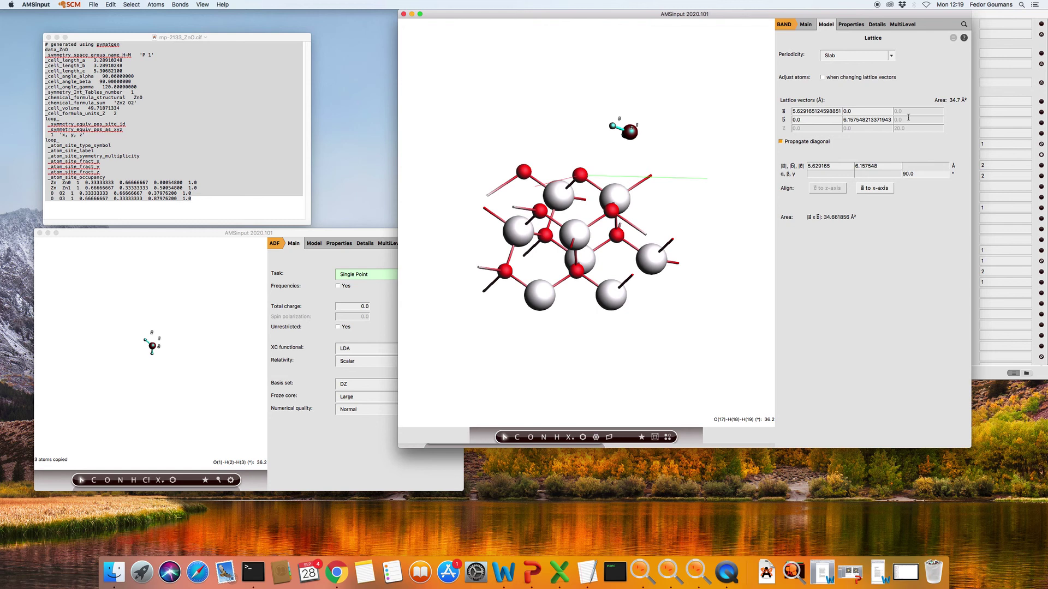
click(844, 120)
Step: In Tune Geometry, move the water's atoms to sit 2.5 Å above Zn(5)
click(111, 5)
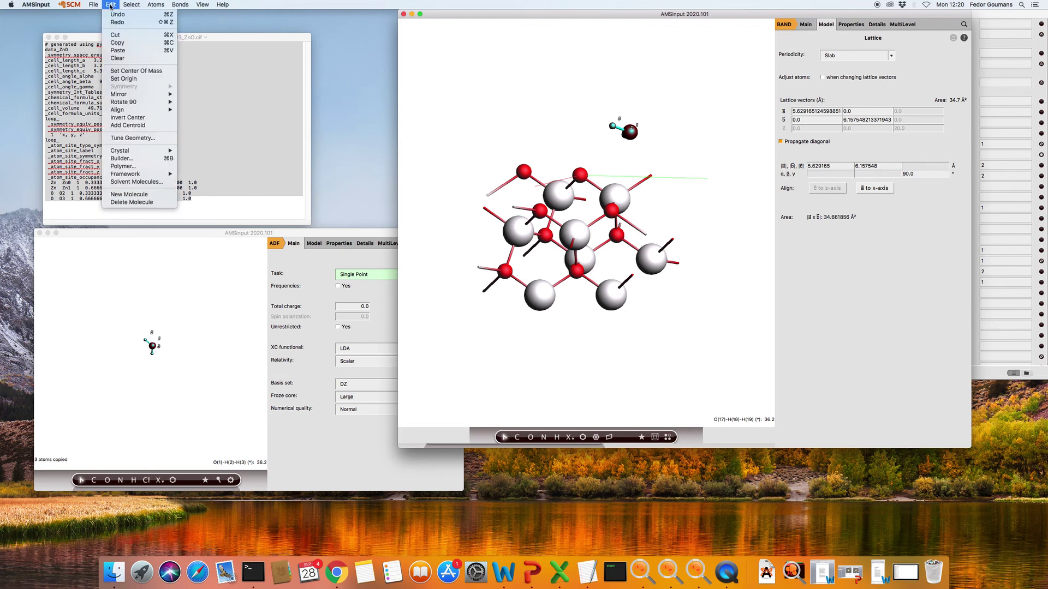
click(132, 140)
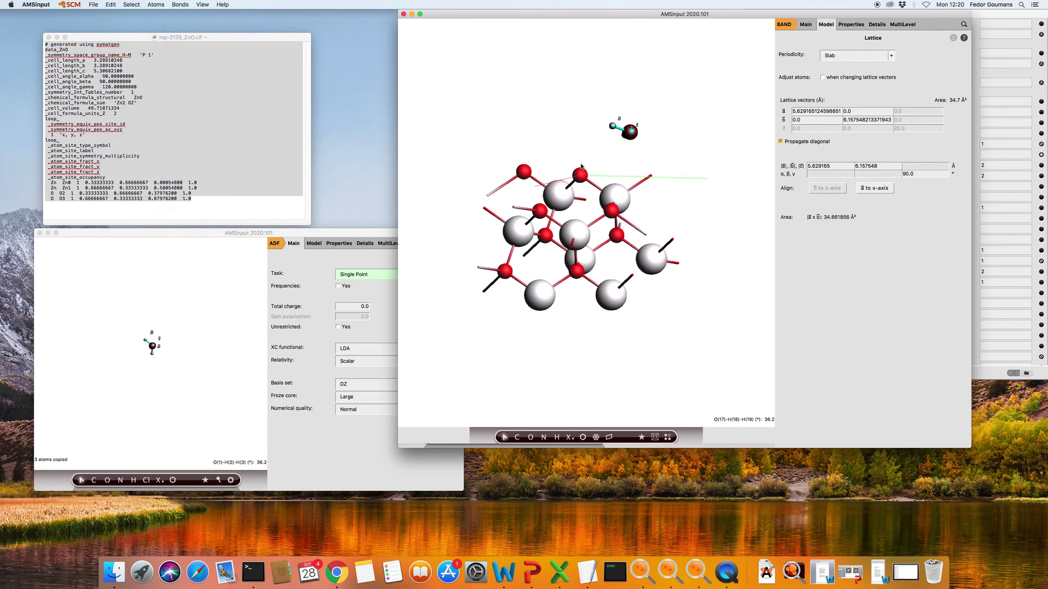
drag(672, 133, 652, 232)
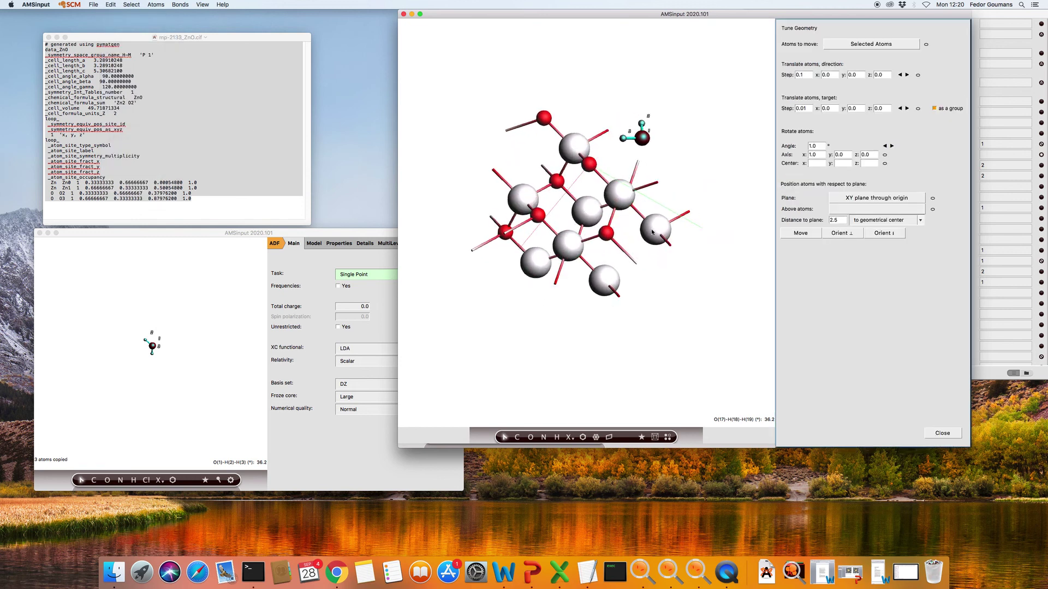
drag(674, 328, 685, 296)
drag(687, 120, 714, 102)
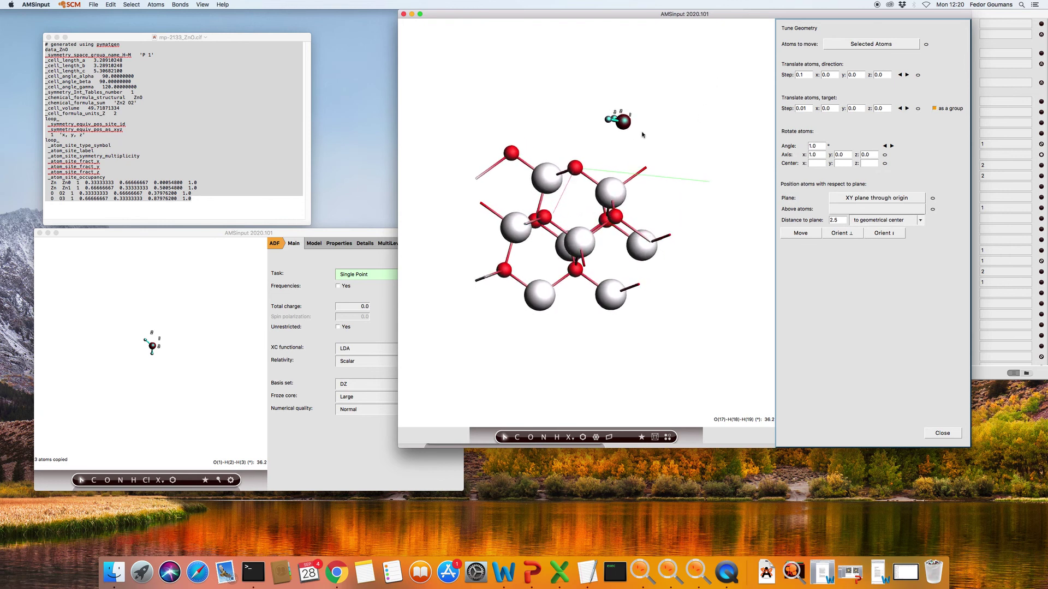
drag(642, 134, 652, 170)
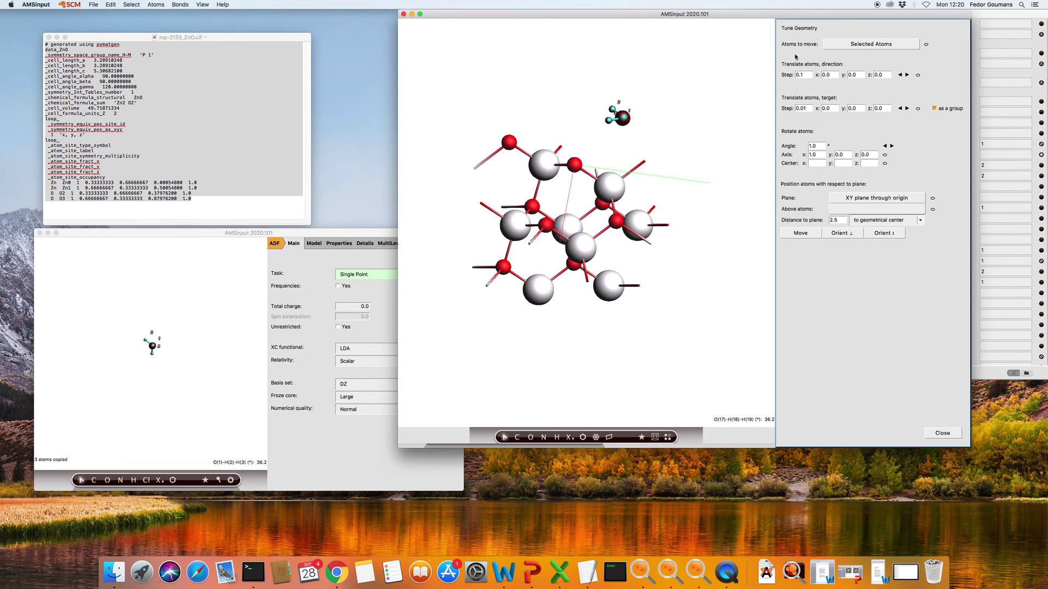
click(926, 45)
drag(702, 118, 658, 78)
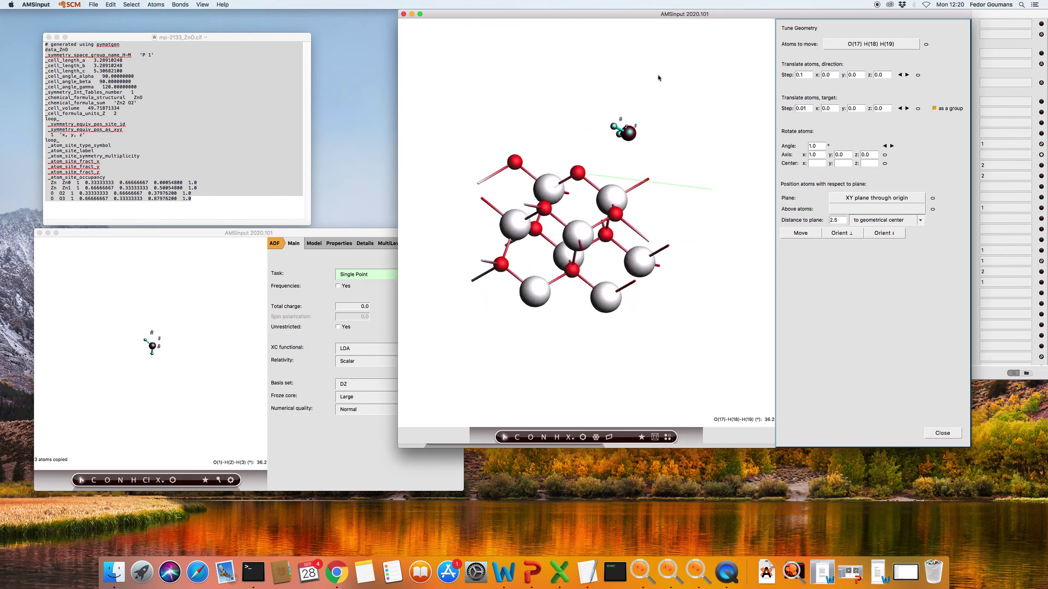
click(547, 185)
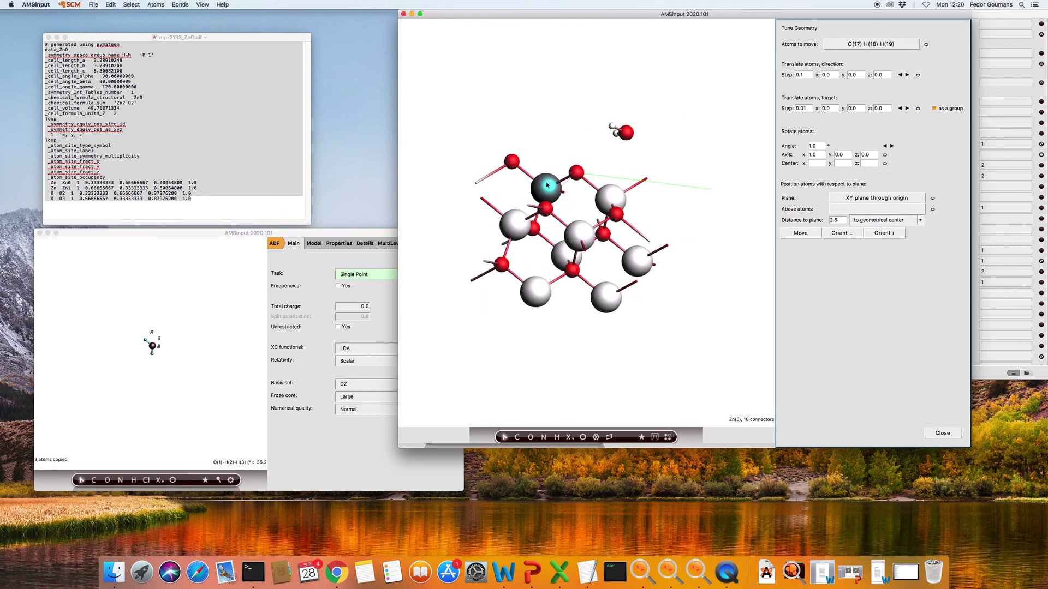
click(932, 210)
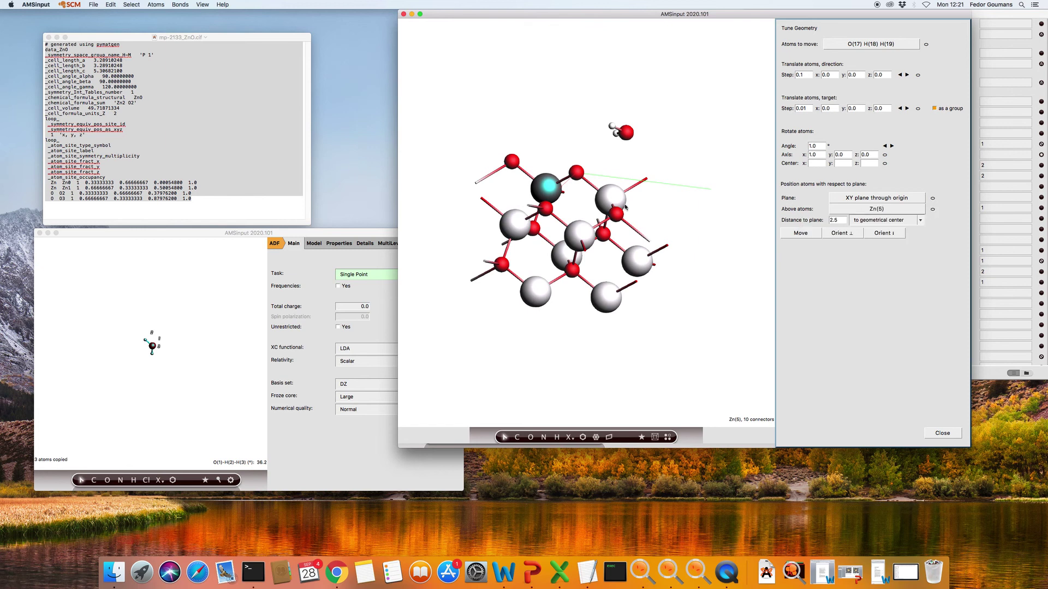
click(802, 234)
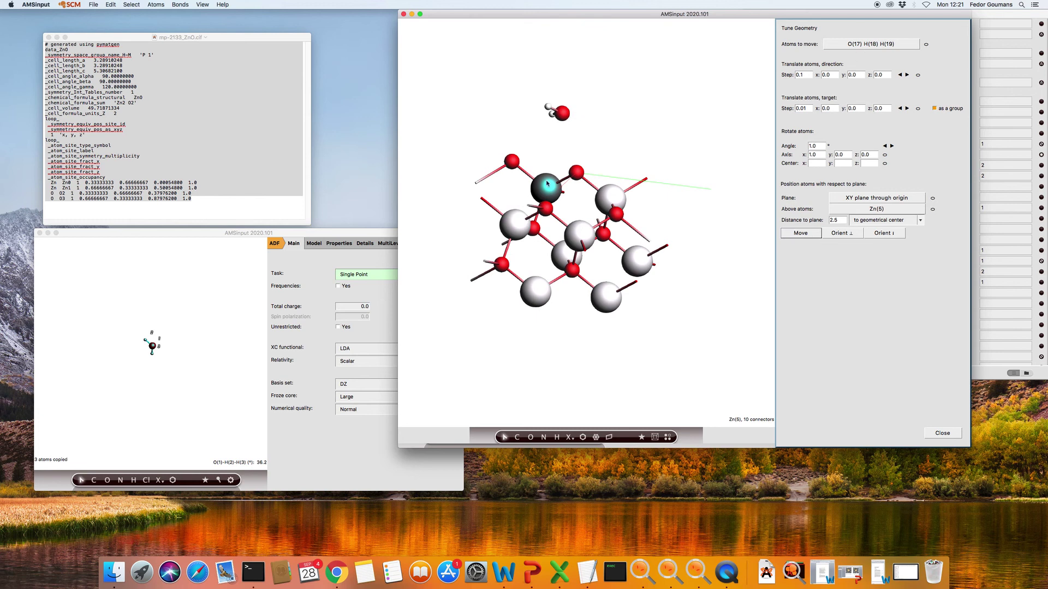
Step: Lengthen the O(17)–Zn(5) distance to about 382 pm and reselect the water's atoms
drag(547, 183, 494, 180)
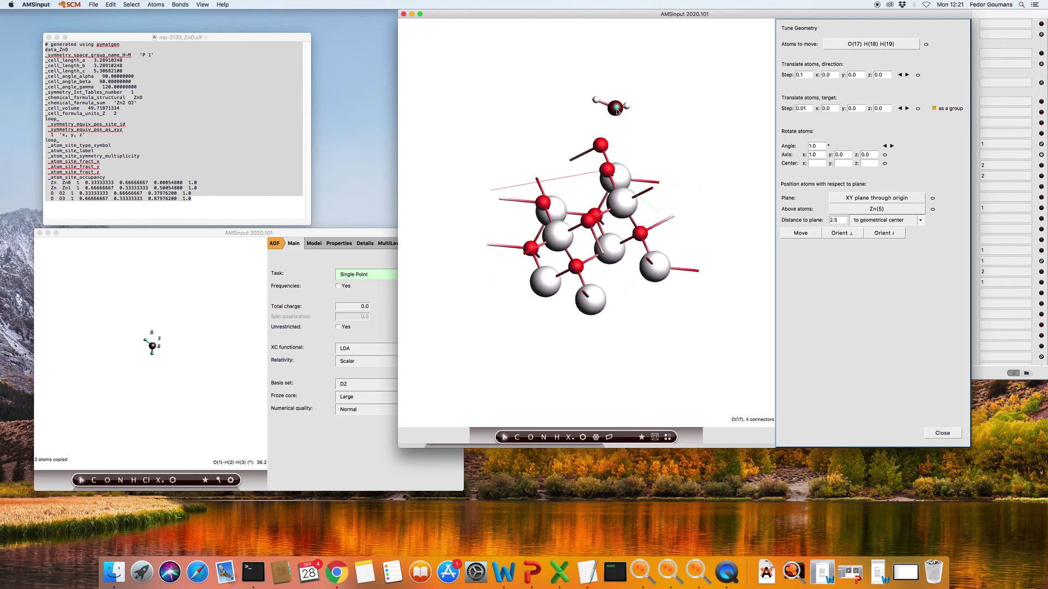
shift+click(624, 176)
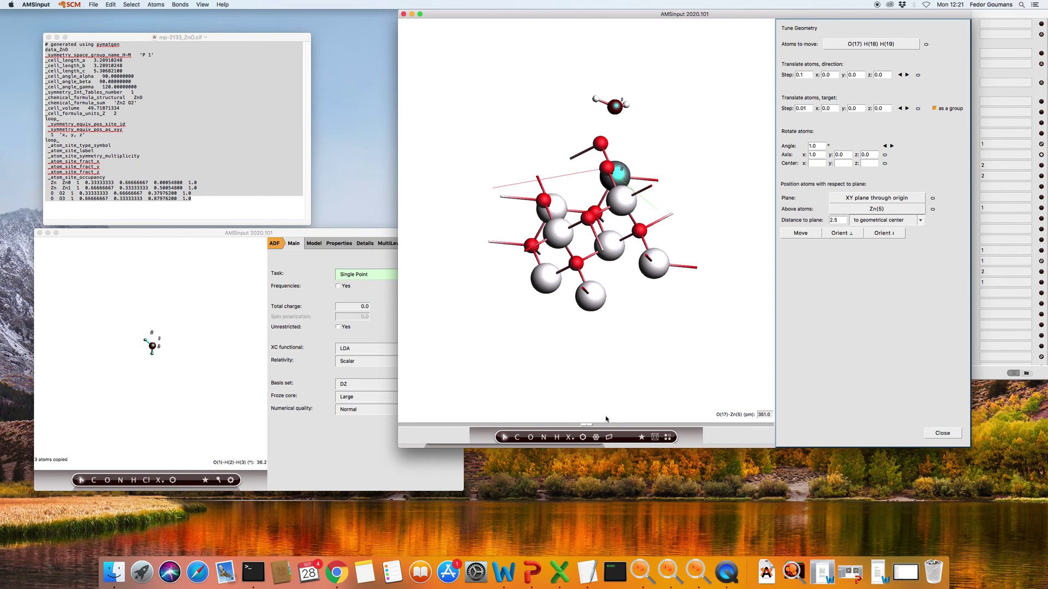
mouse_move(587, 426)
mouse_down()
mouse_move(652, 424)
mouse_move(565, 422)
mouse_move(680, 440)
mouse_move(600, 424)
mouse_move(663, 425)
mouse_move(579, 425)
mouse_up()
drag(709, 316, 784, 348)
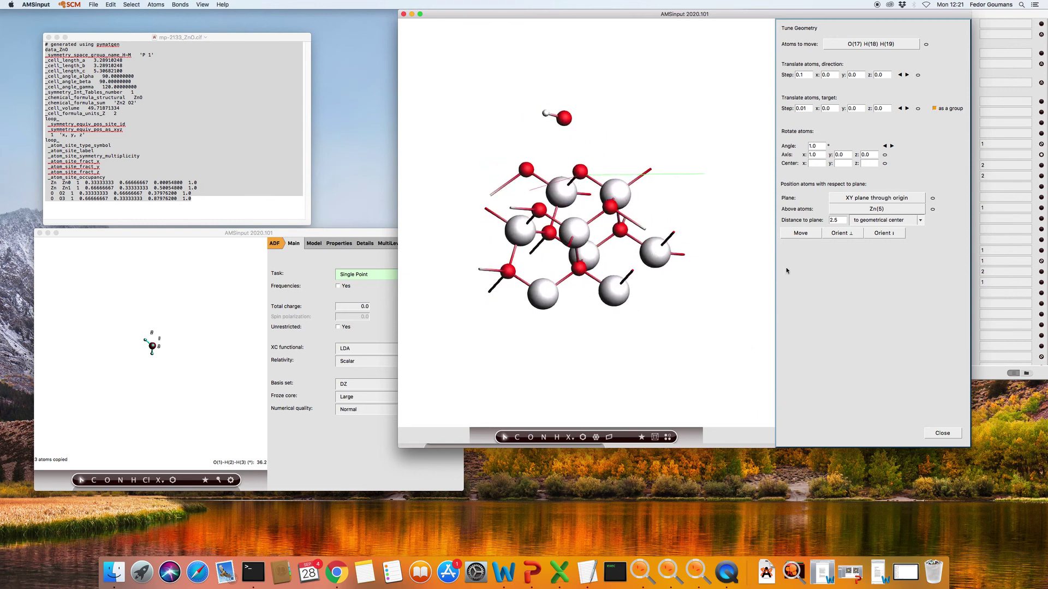
click(548, 115)
drag(547, 115, 562, 95)
shift+click(561, 94)
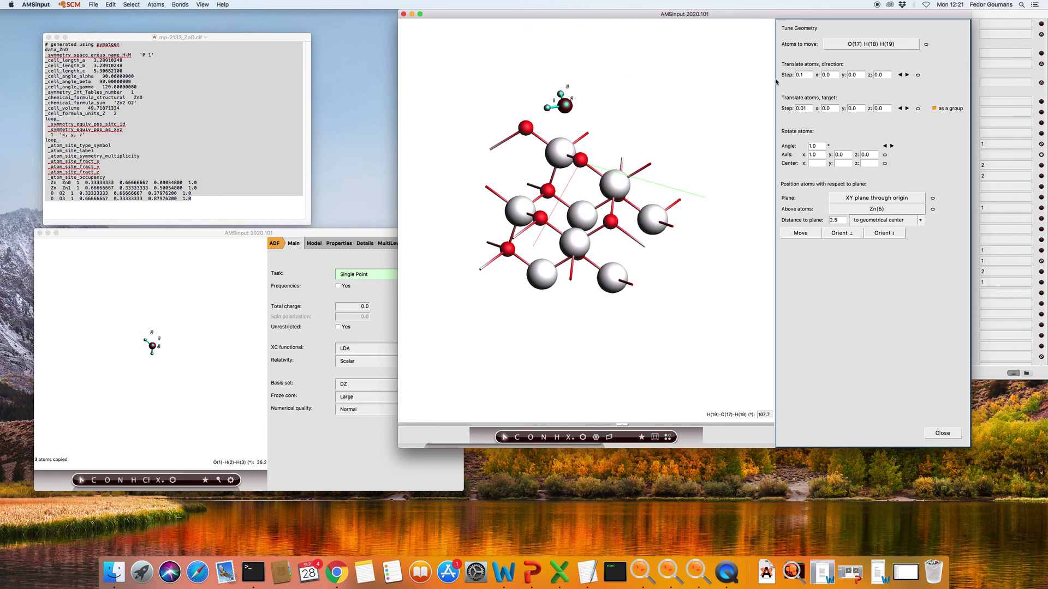
drag(734, 339, 751, 273)
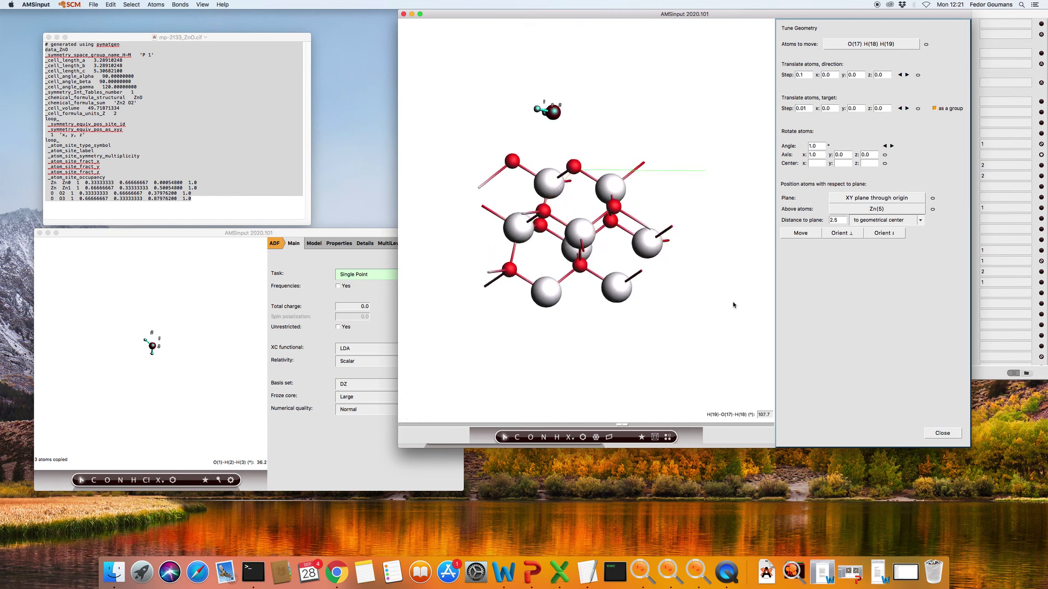
Step: Reset the atoms to move to the water and try perpendicular, then parallel orientation to the plane
click(925, 44)
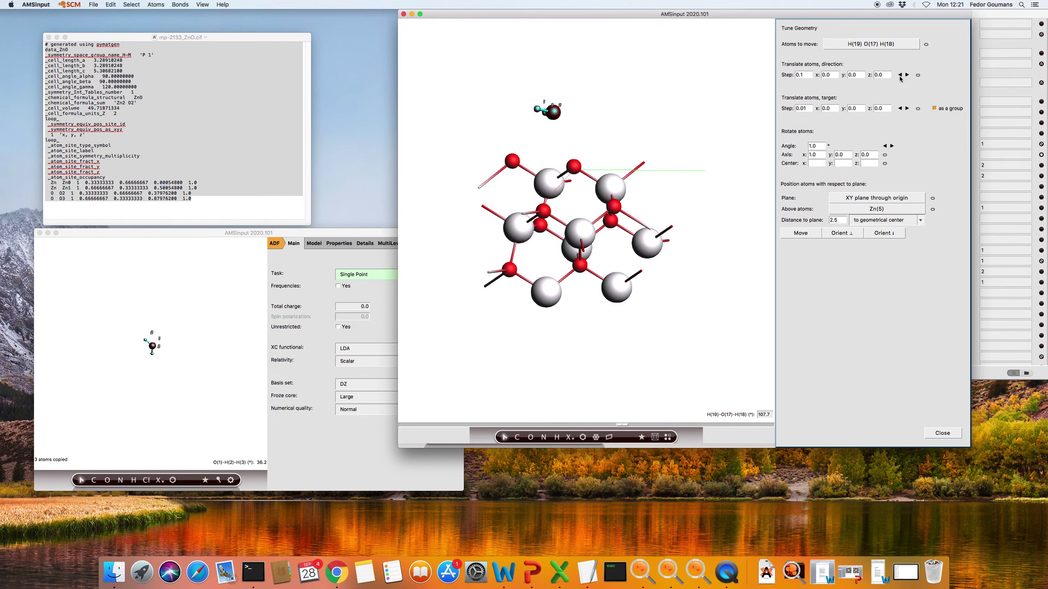
click(842, 234)
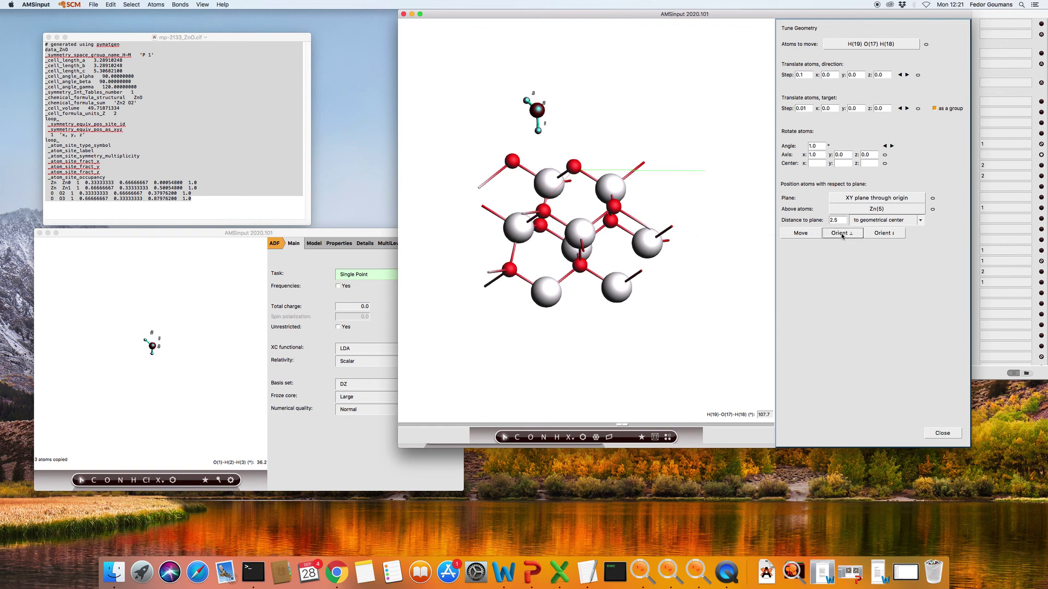
click(888, 236)
drag(690, 210, 733, 201)
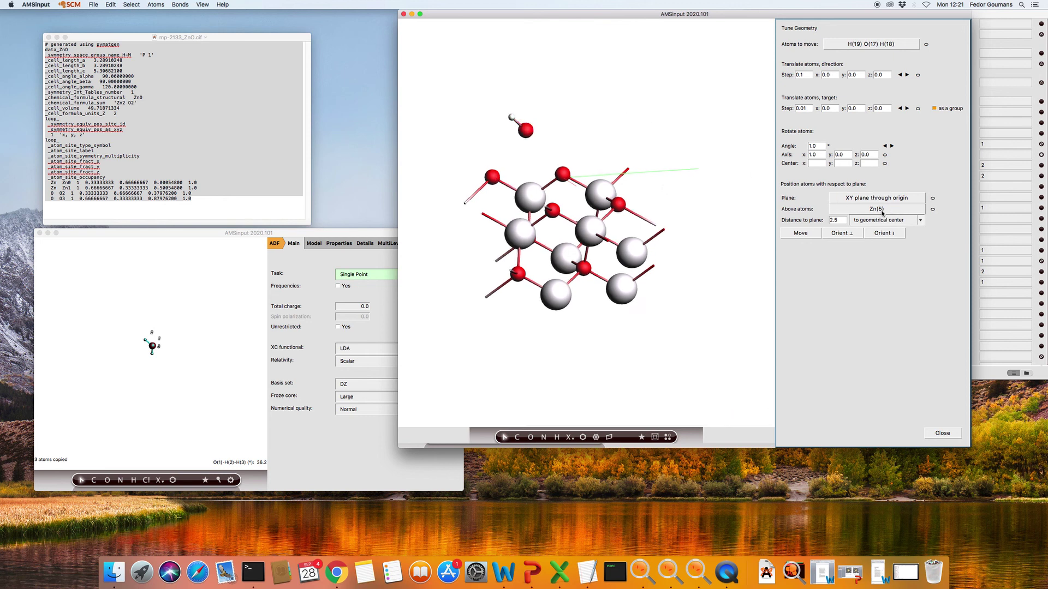
Step: Clear Zn(5) as reference, orient the water parallel to the plane, and close Tune Geometry
click(932, 210)
click(843, 235)
click(885, 235)
drag(592, 128, 687, 73)
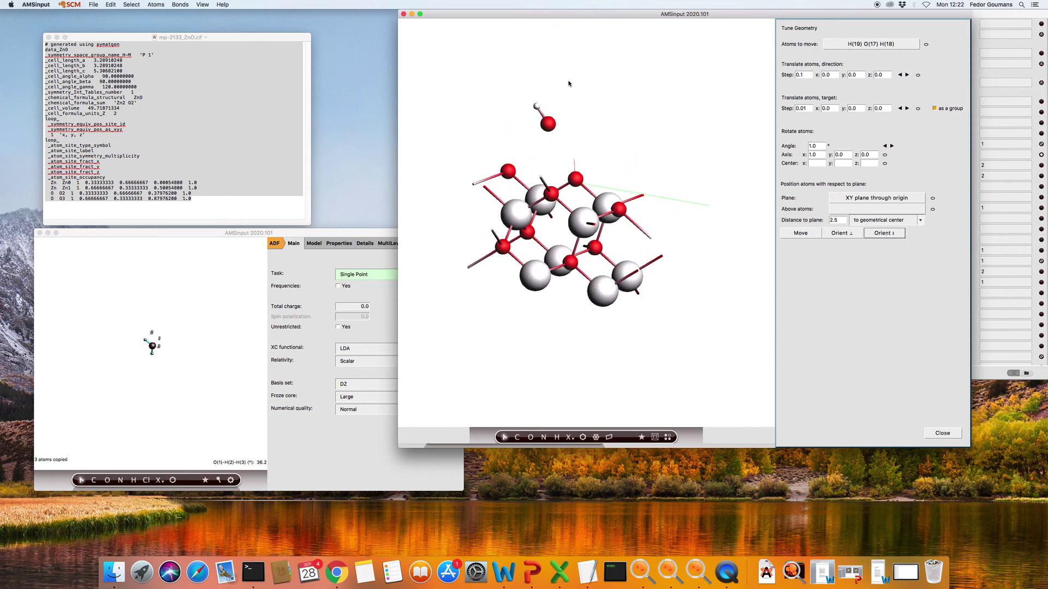
drag(614, 107, 695, 121)
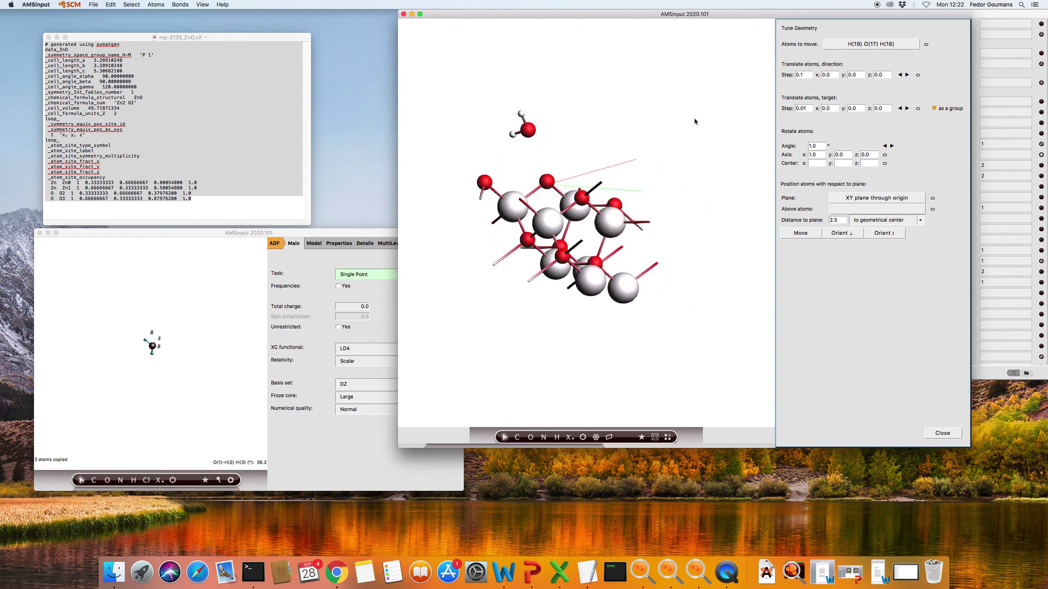
drag(578, 127, 852, 130)
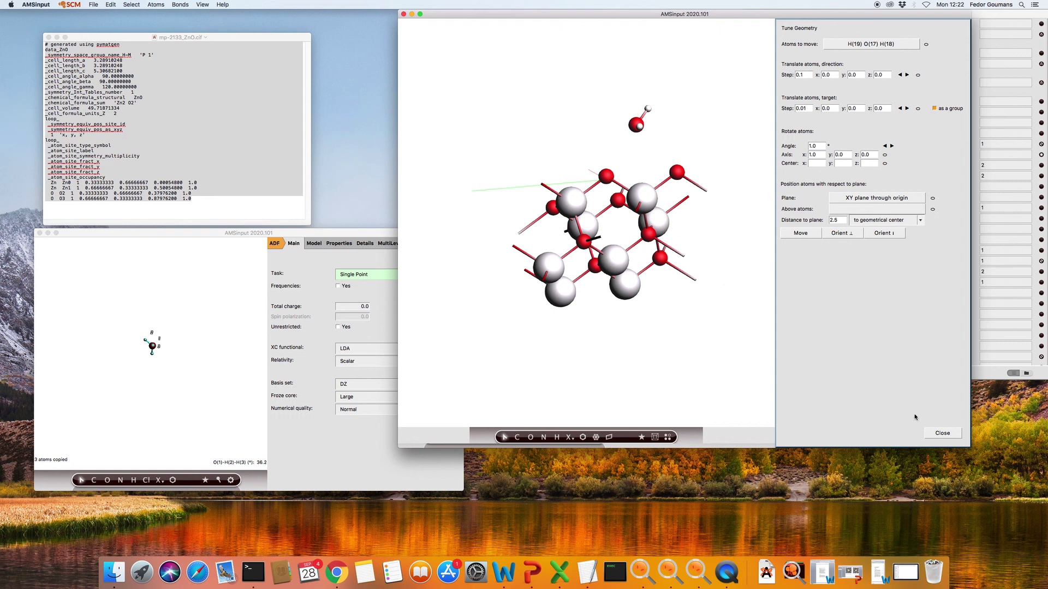
click(952, 434)
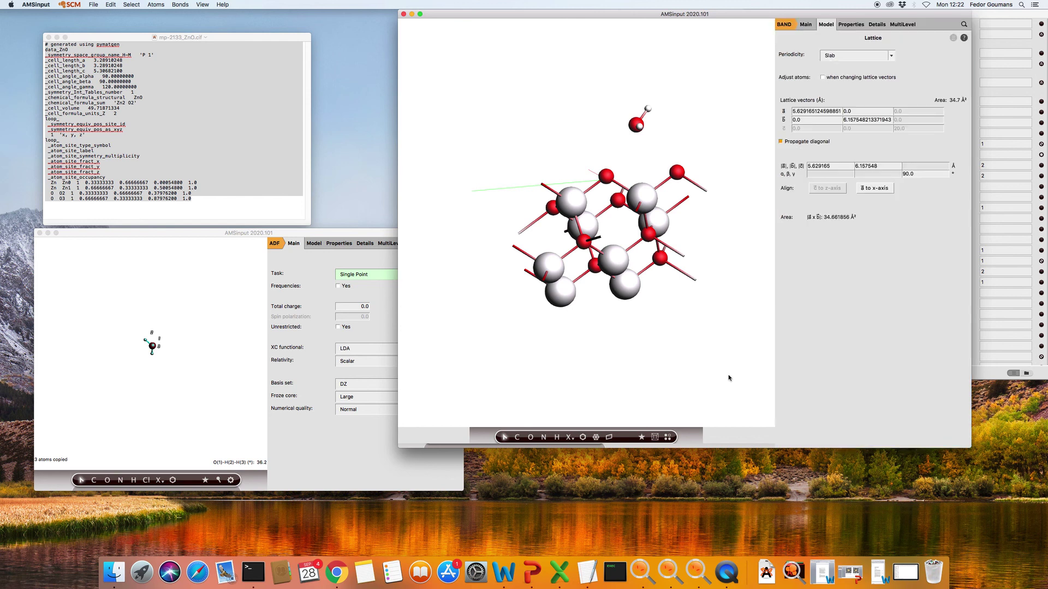
Step: Switch the calculation engine from BAND to DFTB for a GFN1-xTB geometry optimization
click(792, 26)
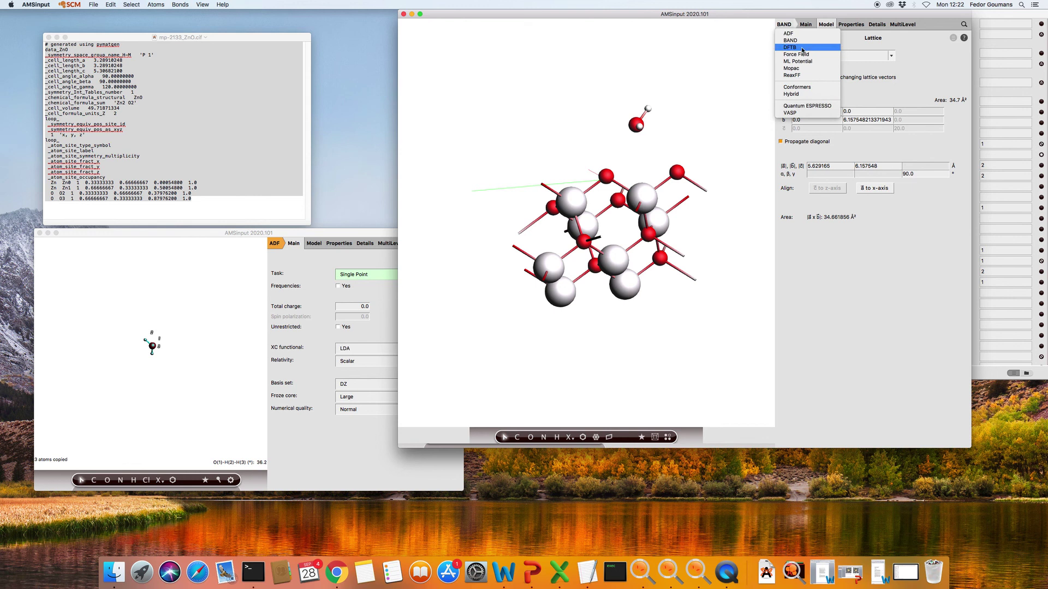
click(801, 48)
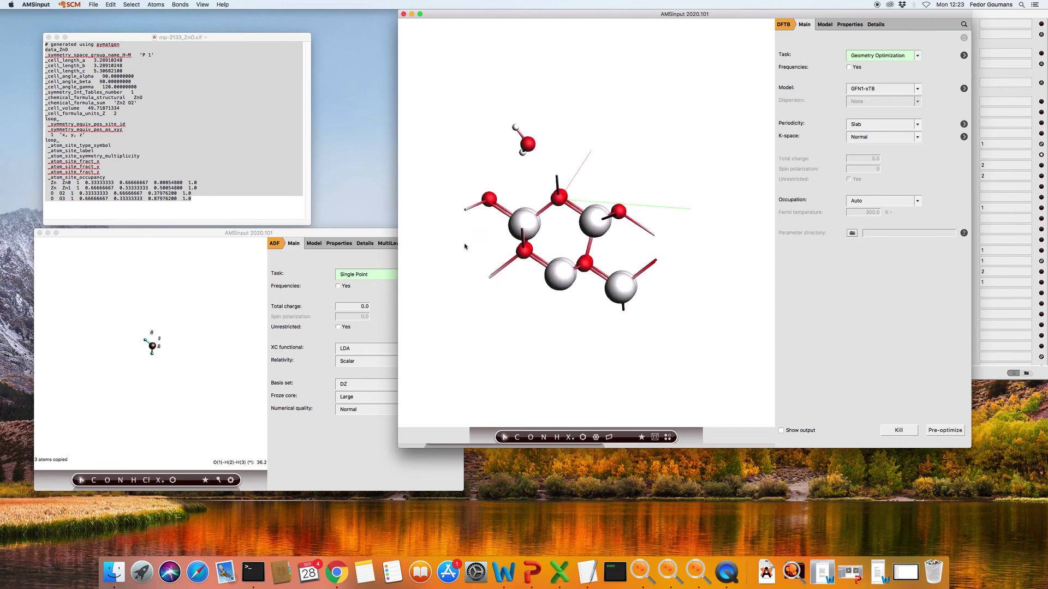
Step: Fix the positions of the atoms in the slab's bottom layers via Geometry Constraints
drag(464, 245, 677, 335)
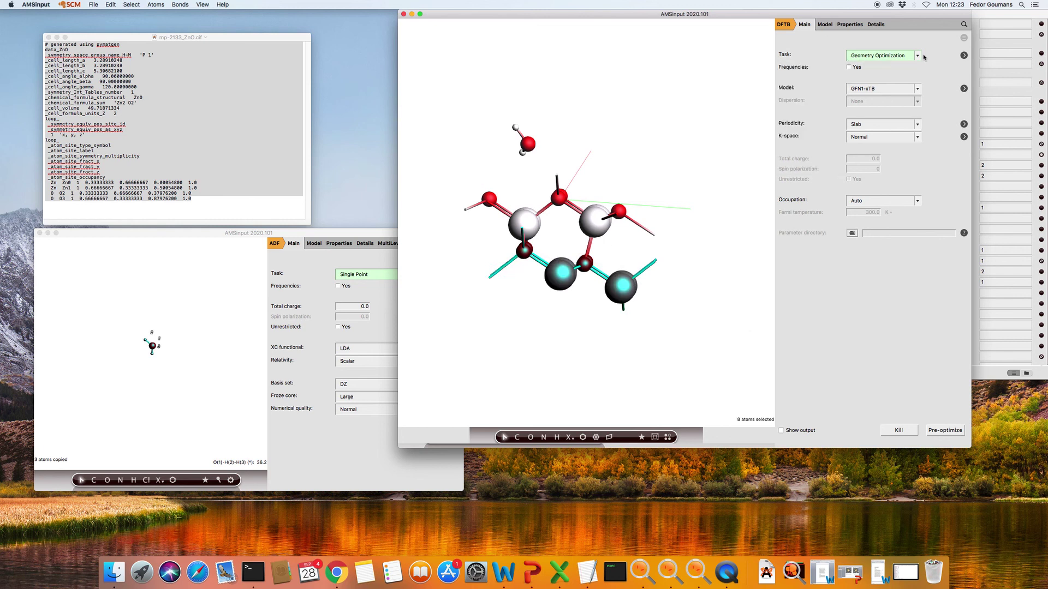
click(825, 24)
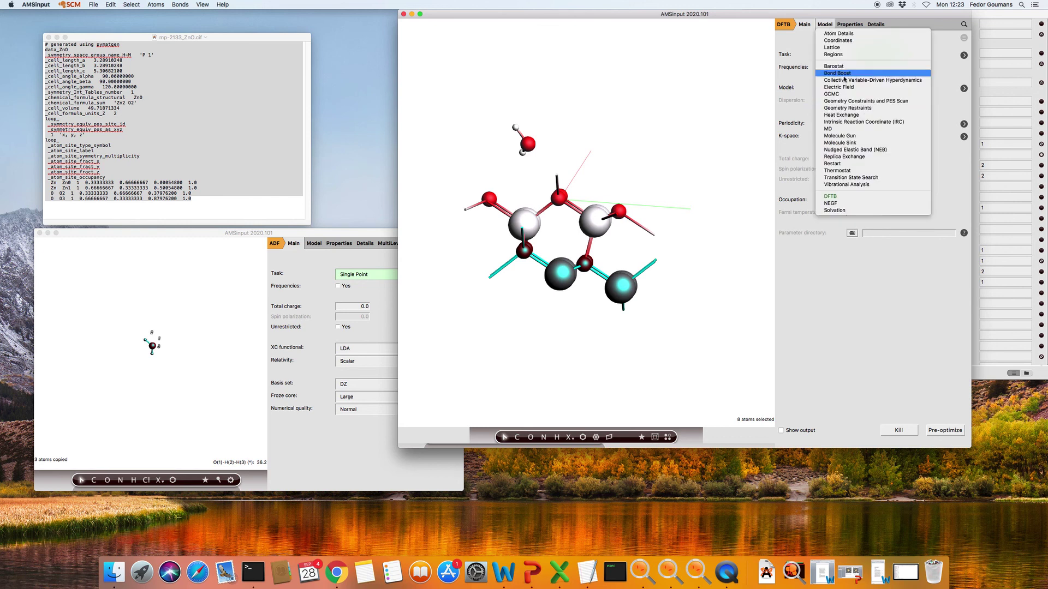
click(861, 101)
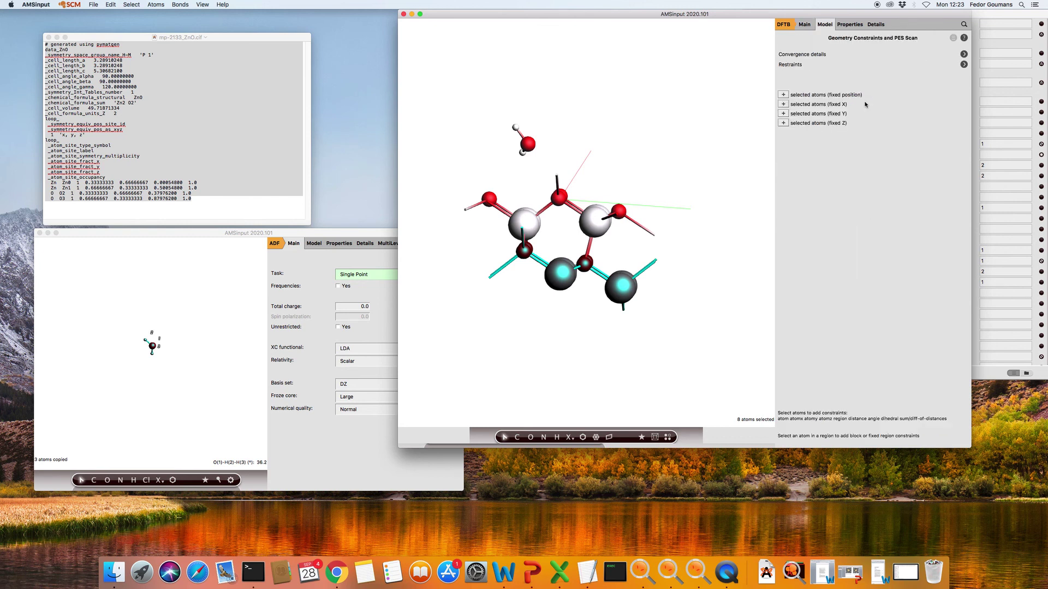
click(783, 94)
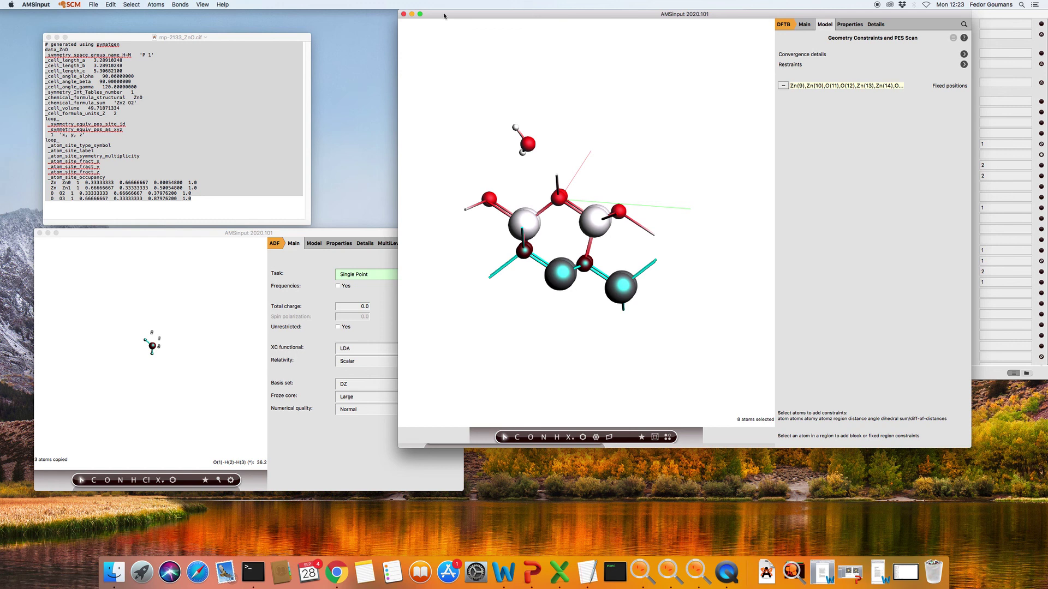
Step: Save the job as h2o-zno-101 and run it
click(94, 5)
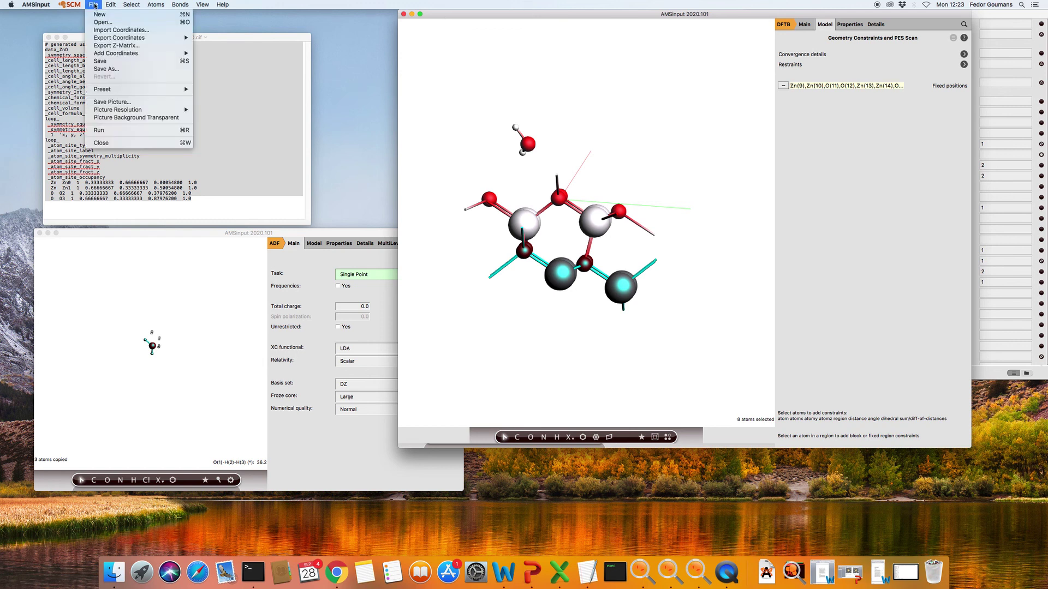
click(105, 69)
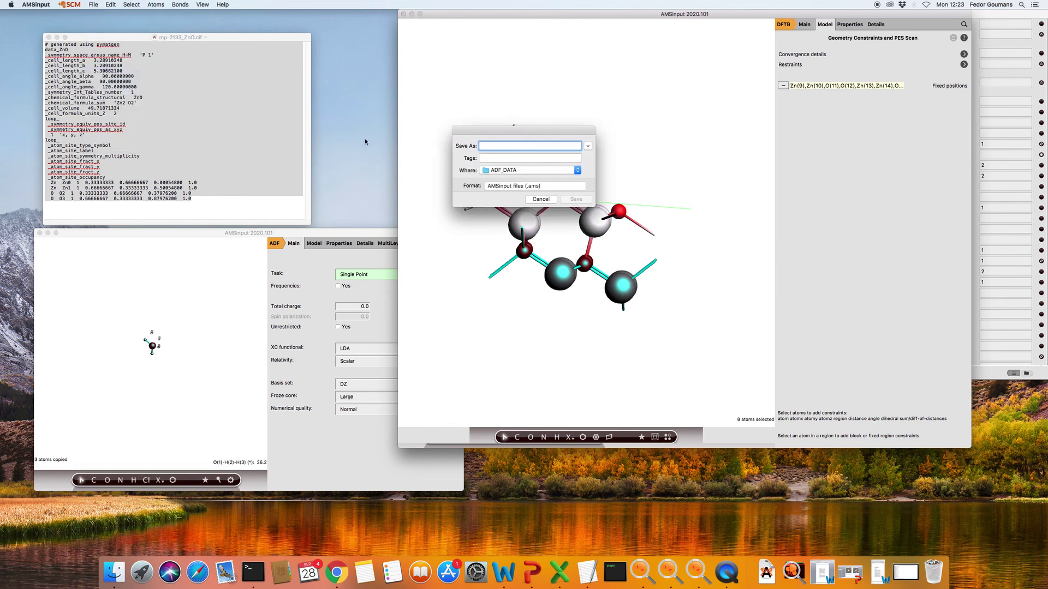
text(h2o-zno-101)
click(586, 199)
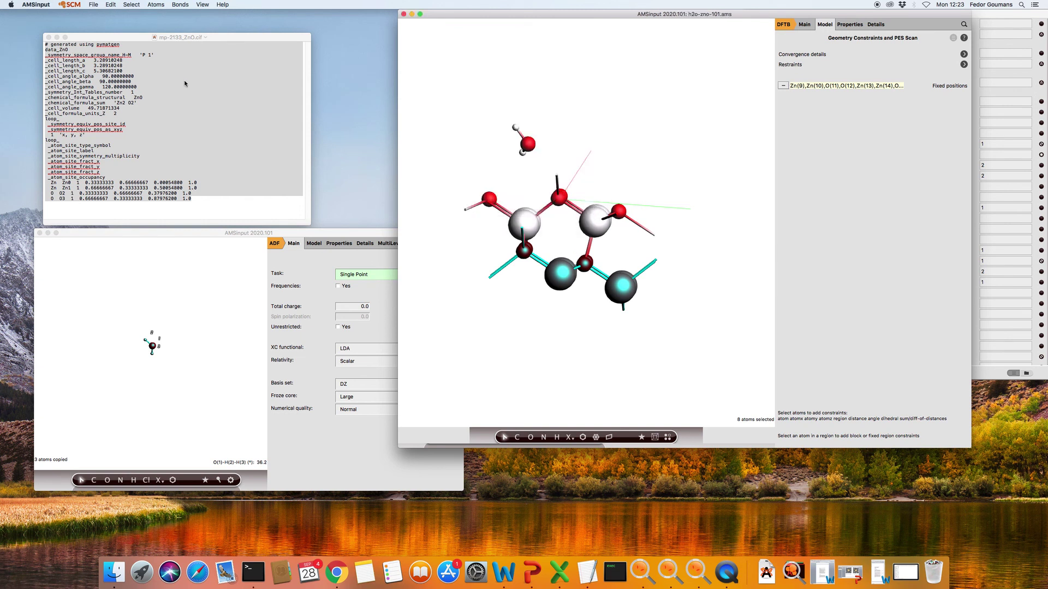
click(93, 5)
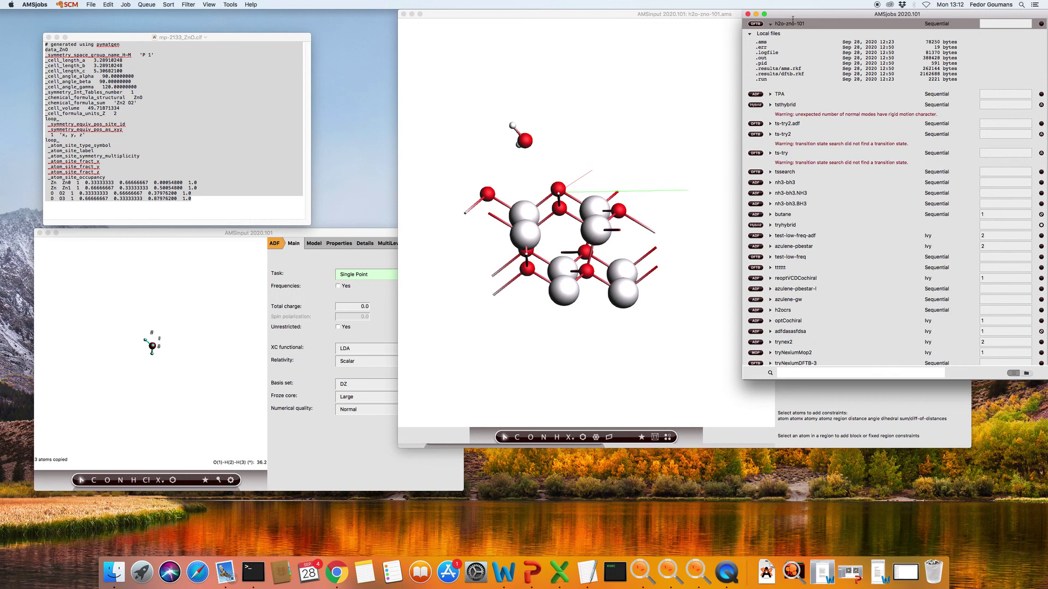
Step: Open the h2o-zno-101 optimization trajectory in AMSmovie and rotate the structure
click(67, 4)
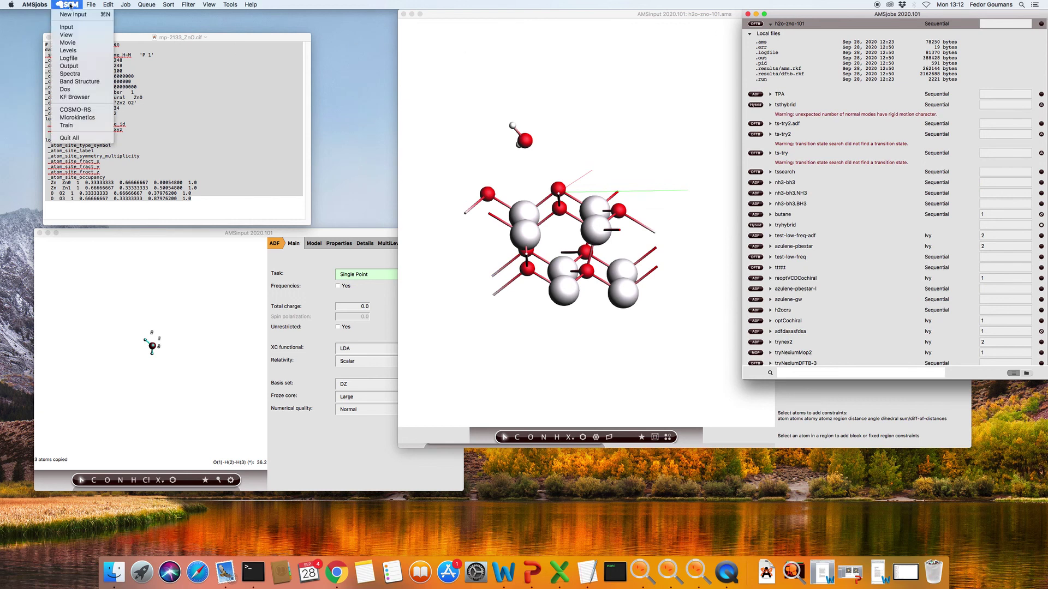
click(79, 44)
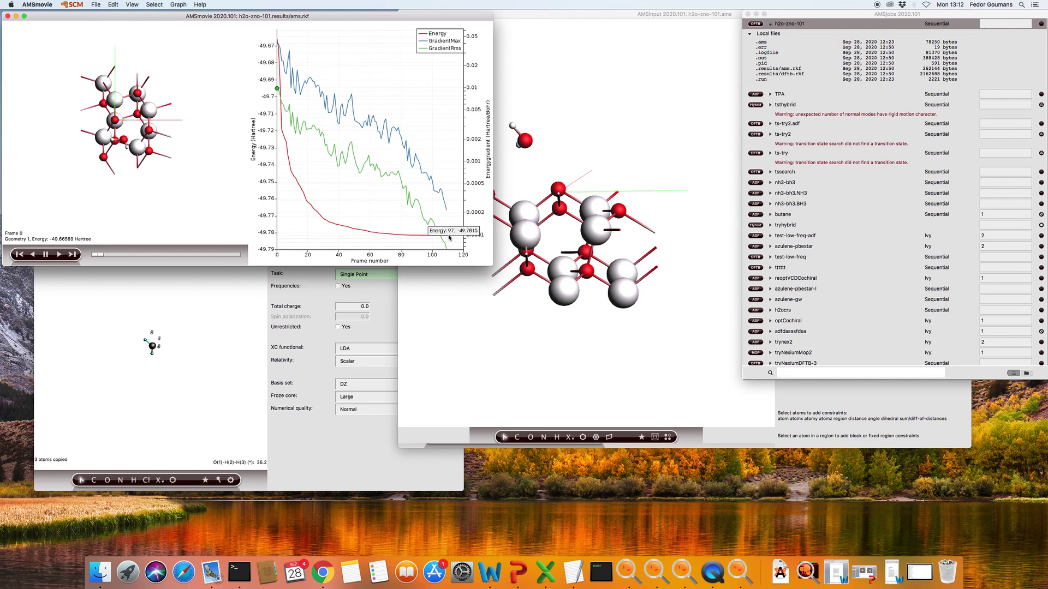
drag(157, 191, 228, 88)
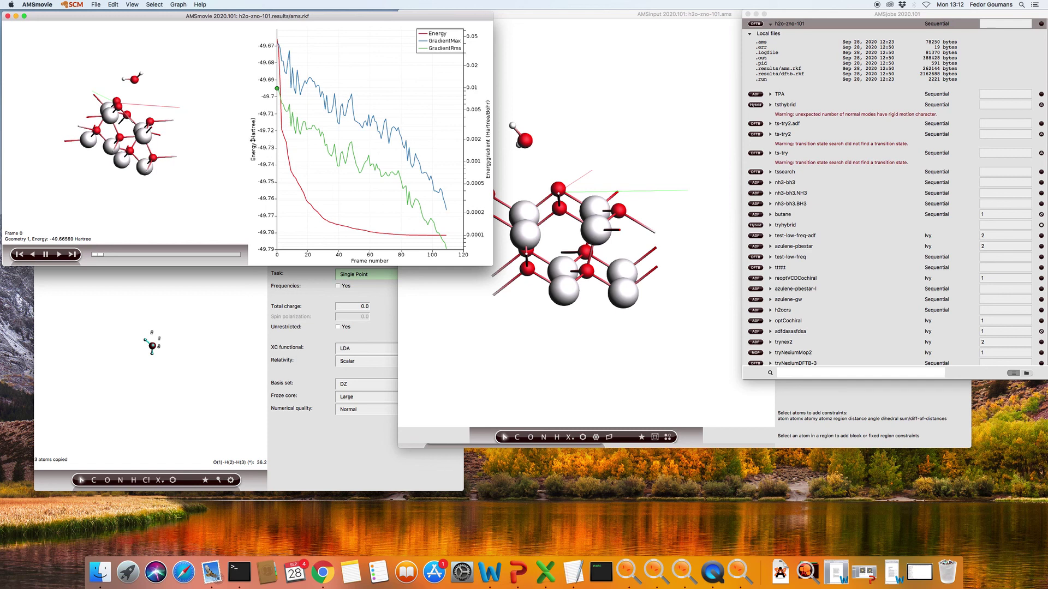
Step: Set the graph's energy axis units to kcal/mol
double_click(270, 134)
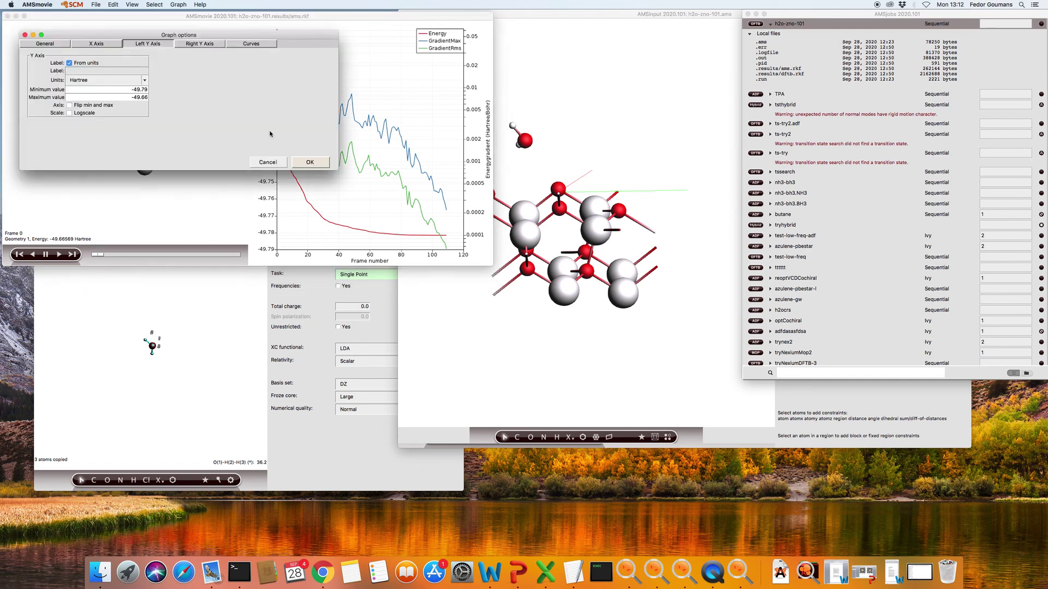
click(118, 83)
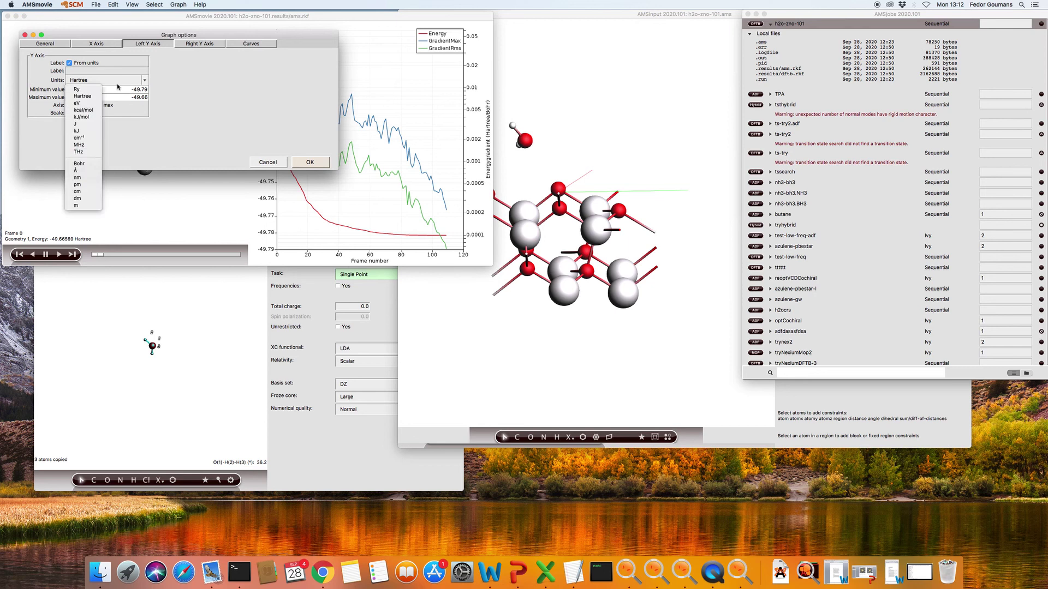
click(90, 110)
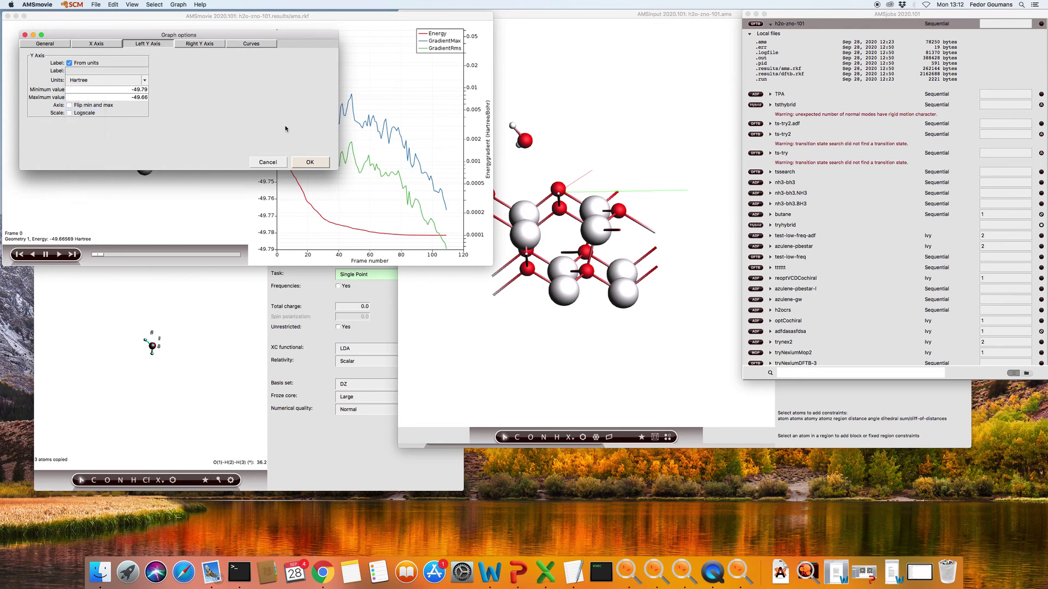
click(314, 162)
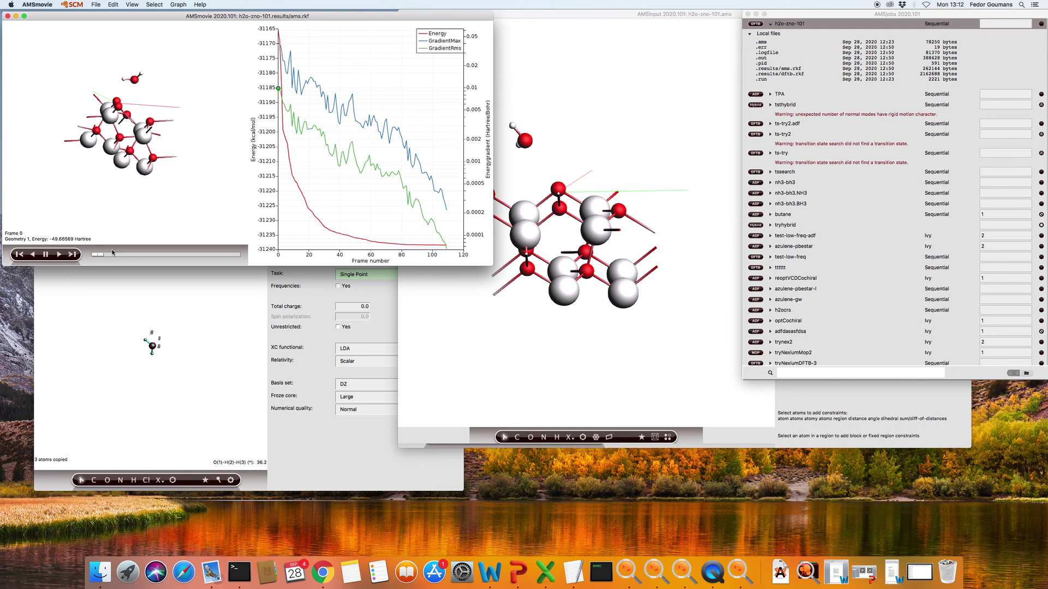
Step: Go to final frame 109 (−49.78156 Hartree) and rotate the optimized slab to inspect it from several angles
drag(161, 203, 256, 219)
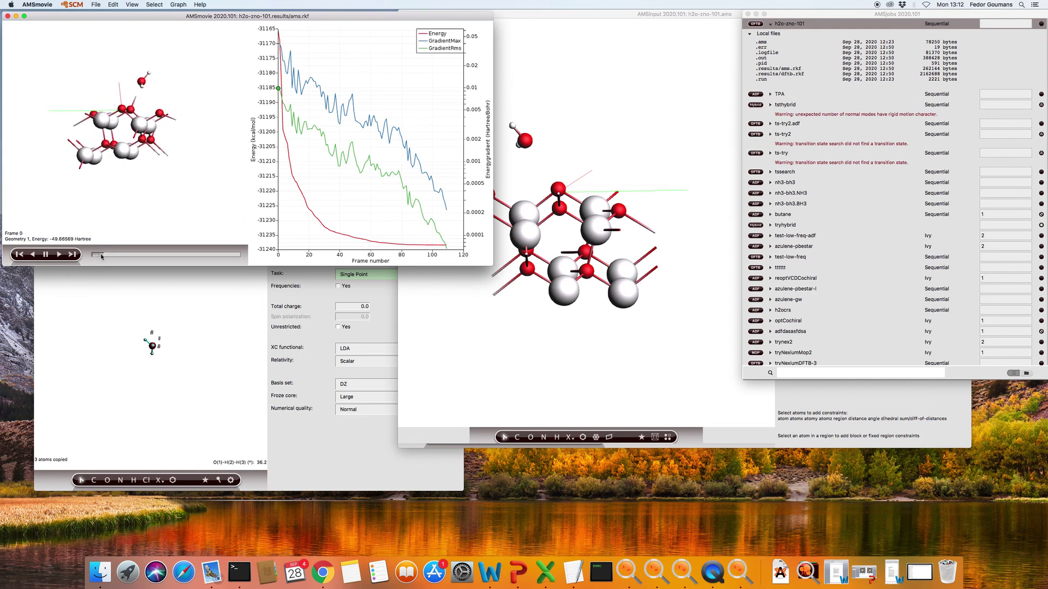
drag(101, 257, 236, 256)
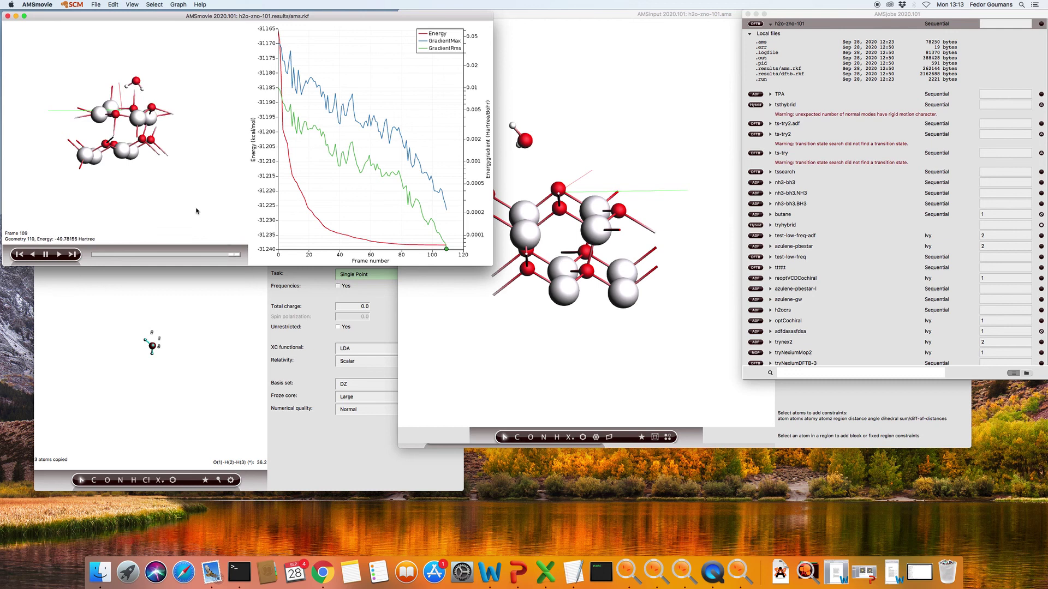
drag(156, 81, 271, 159)
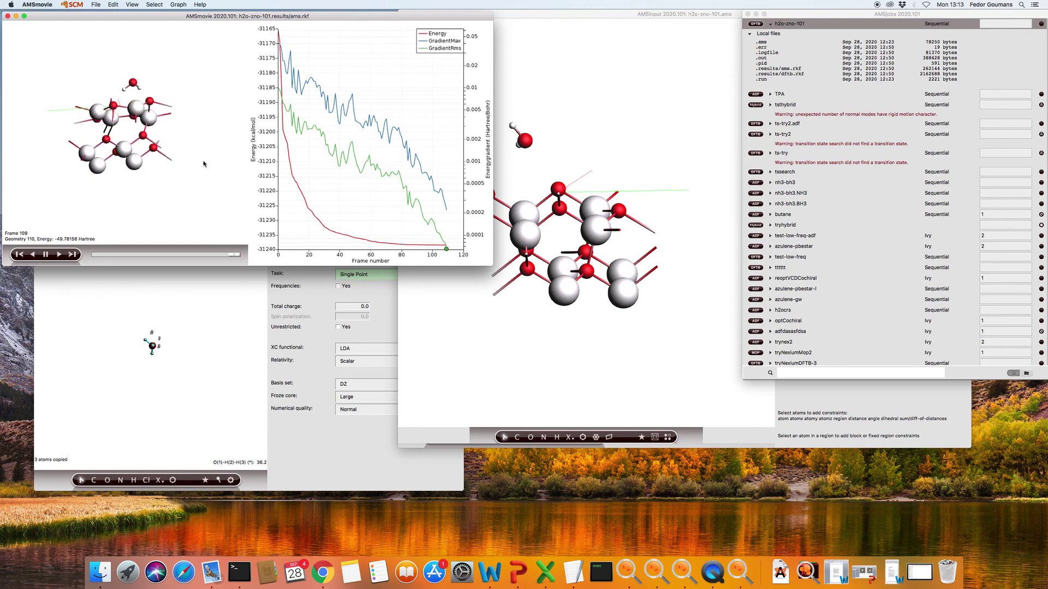
drag(204, 164, 118, 170)
drag(26, 183, 135, 181)
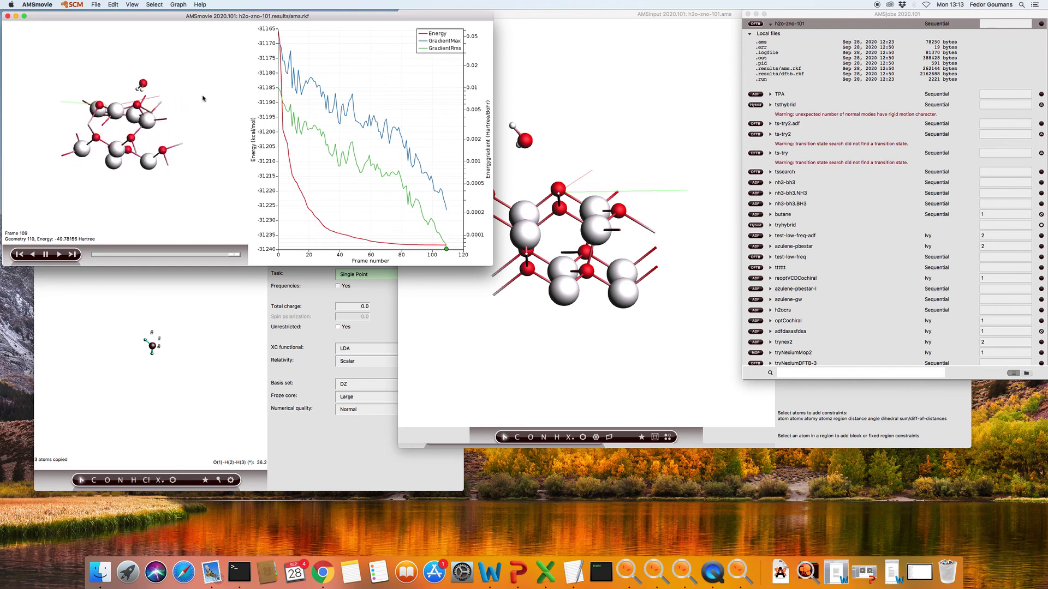
drag(280, 124, 276, 104)
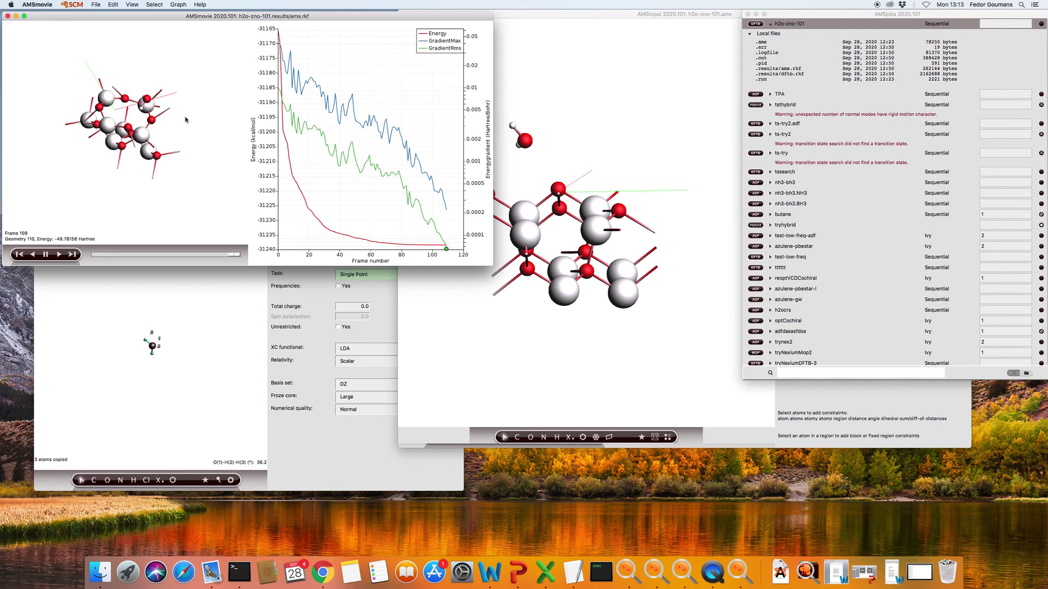
click(132, 5)
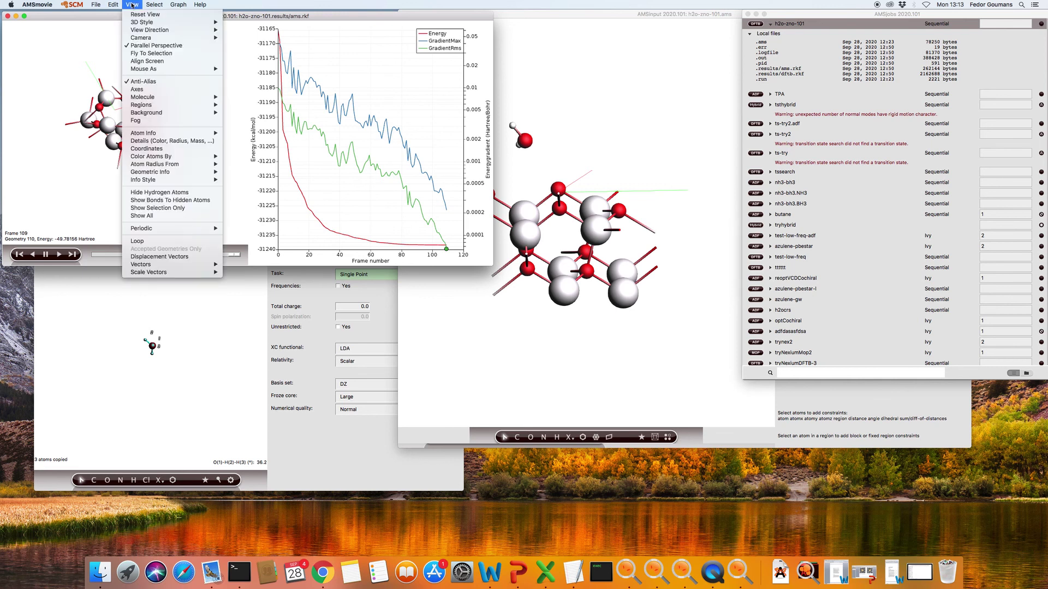
Step: Turn on Repeat Unit Cells, then zoom and rotate to a side view with the waters on top of the ZnO surface
mouse_move(210, 228)
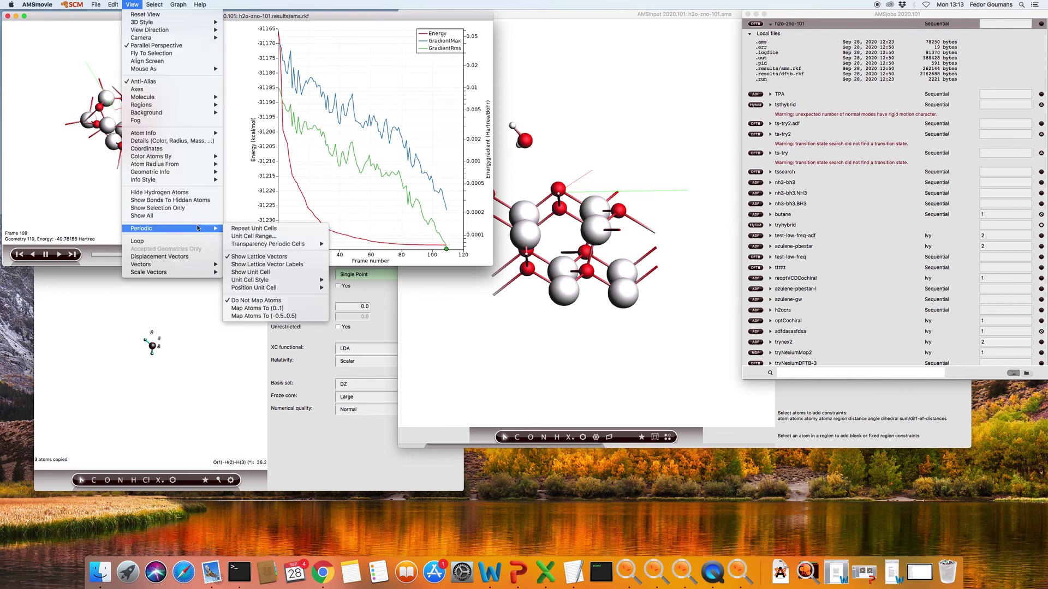
click(265, 229)
drag(198, 116, 131, 125)
scroll(161, 117, up, 6)
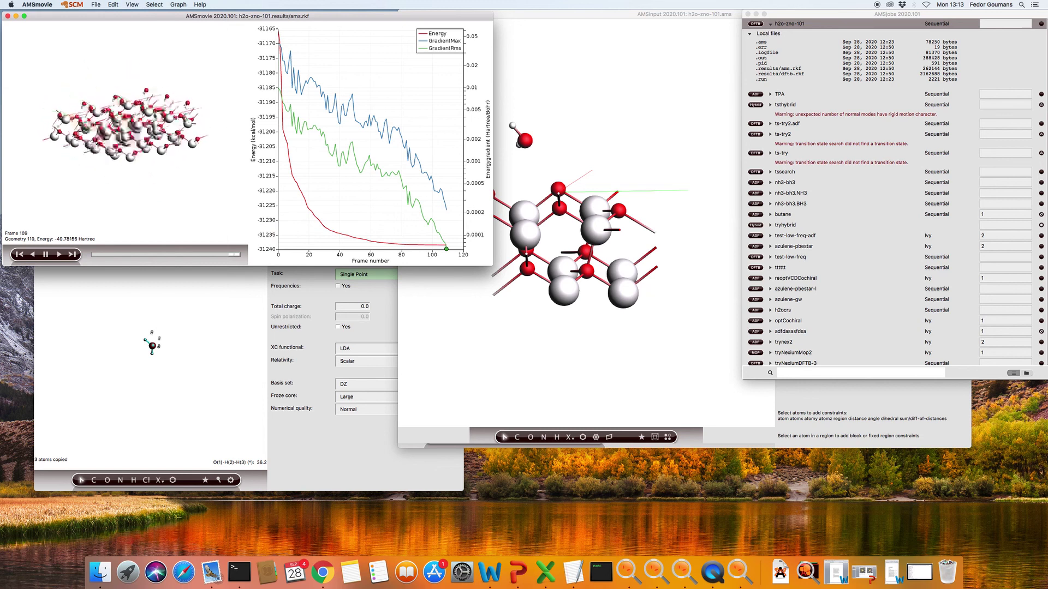
drag(161, 102, 203, 118)
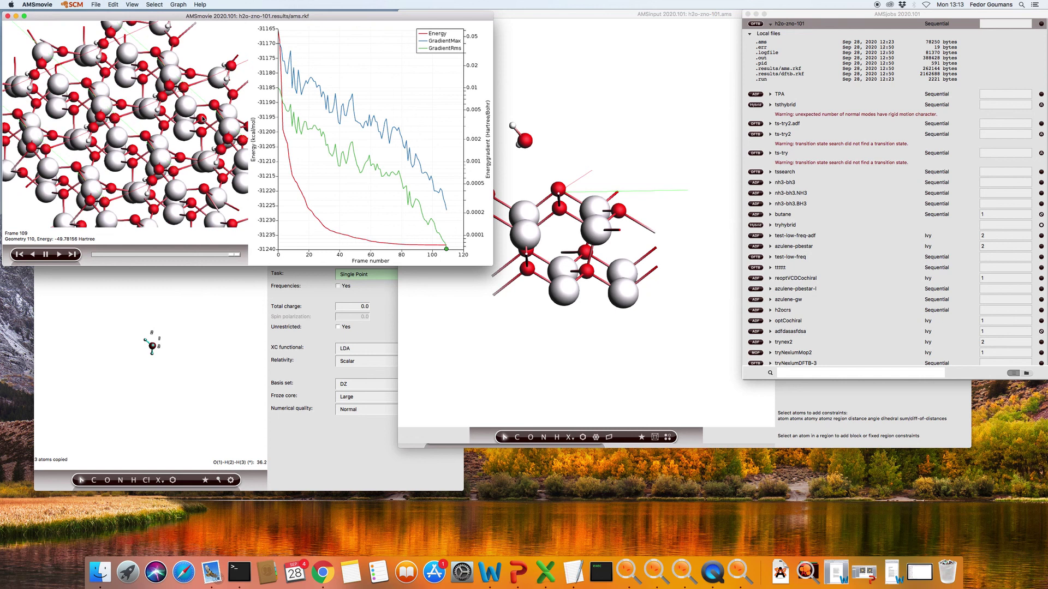
drag(194, 156, 197, 107)
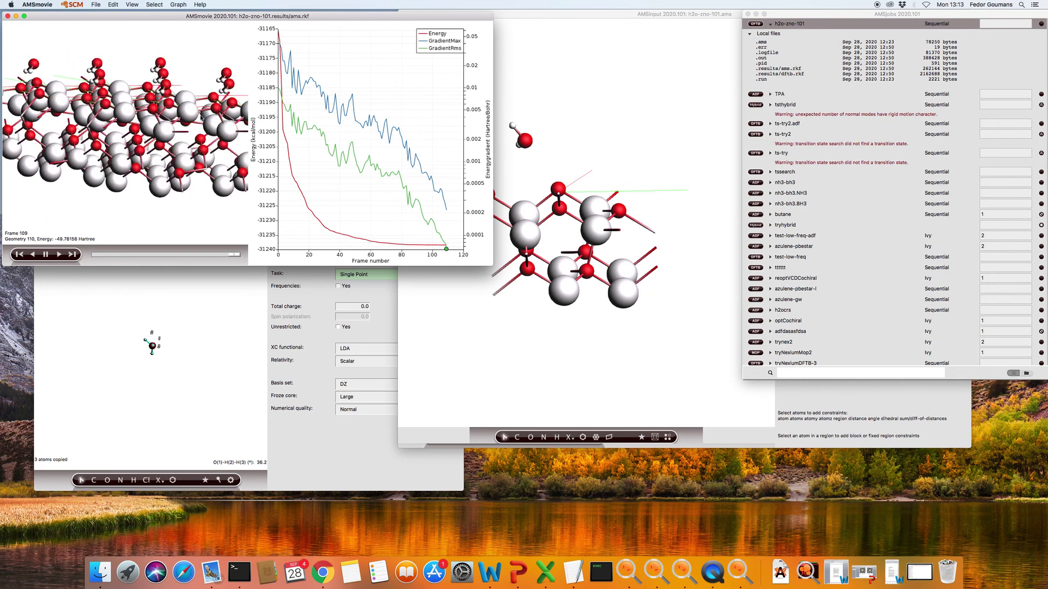